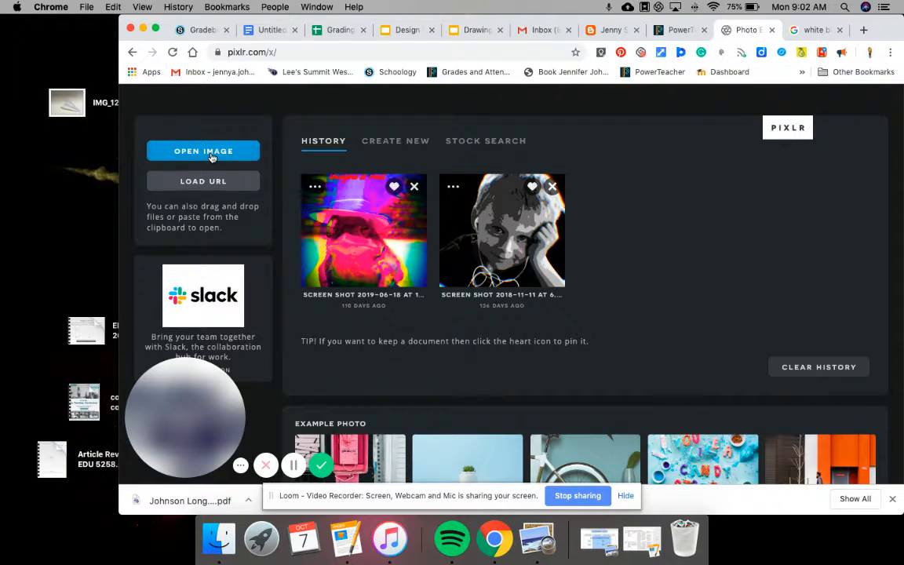
- Go to pixlr.com and launch the Pixlr X photo editor
left_click(285, 53)
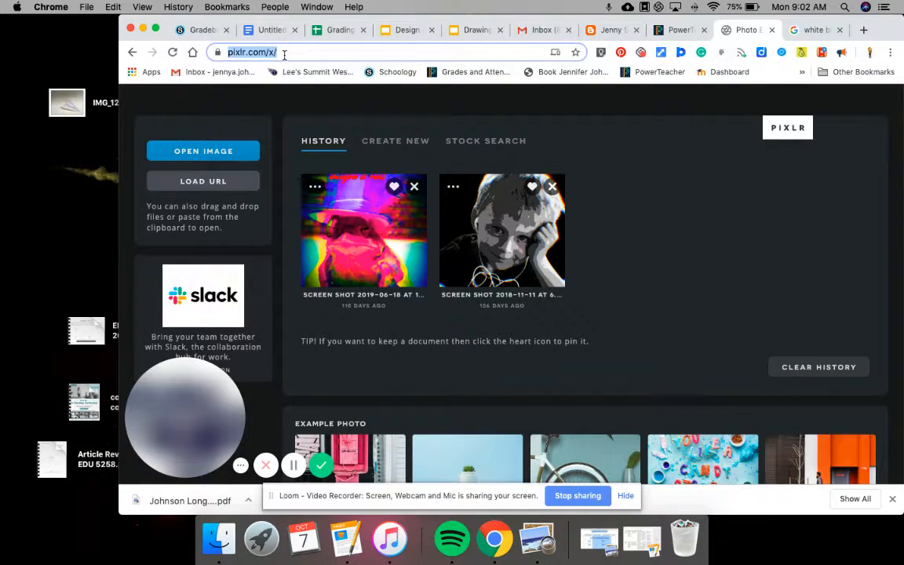
key("BackSpace")
type("pixlr")
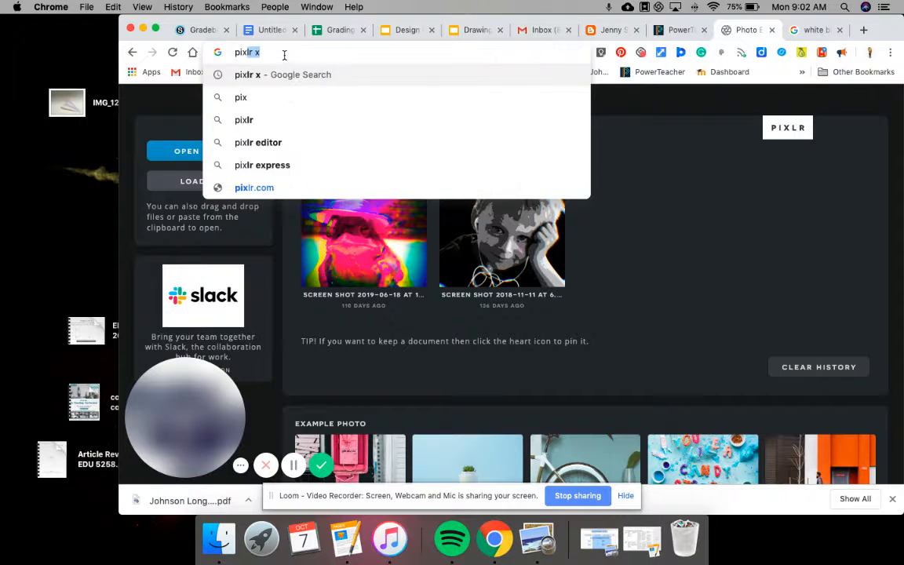
type(".com")
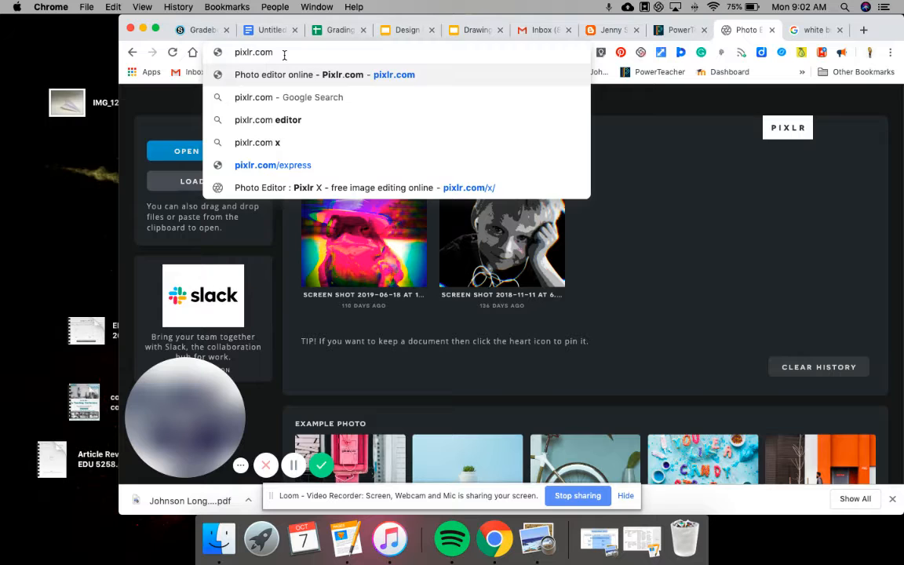
key("Return")
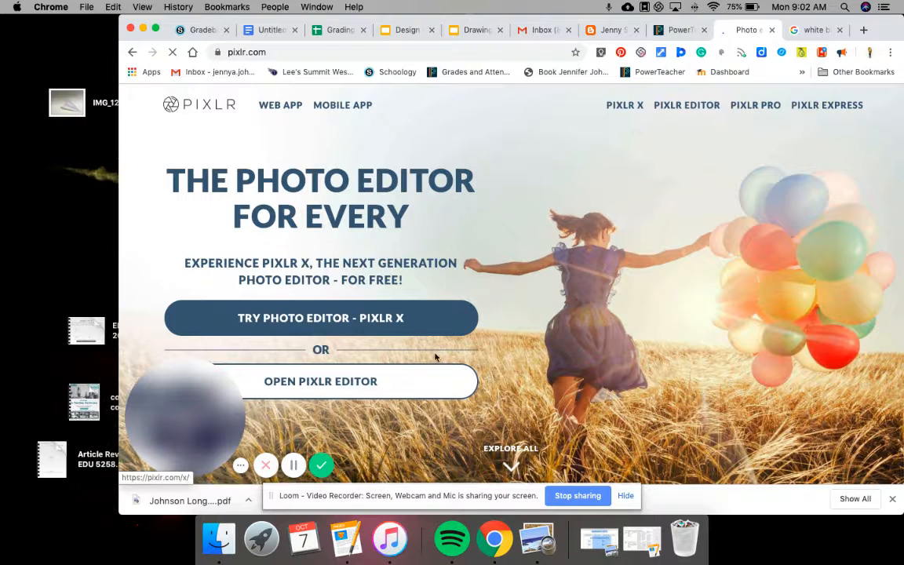
left_click(382, 314)
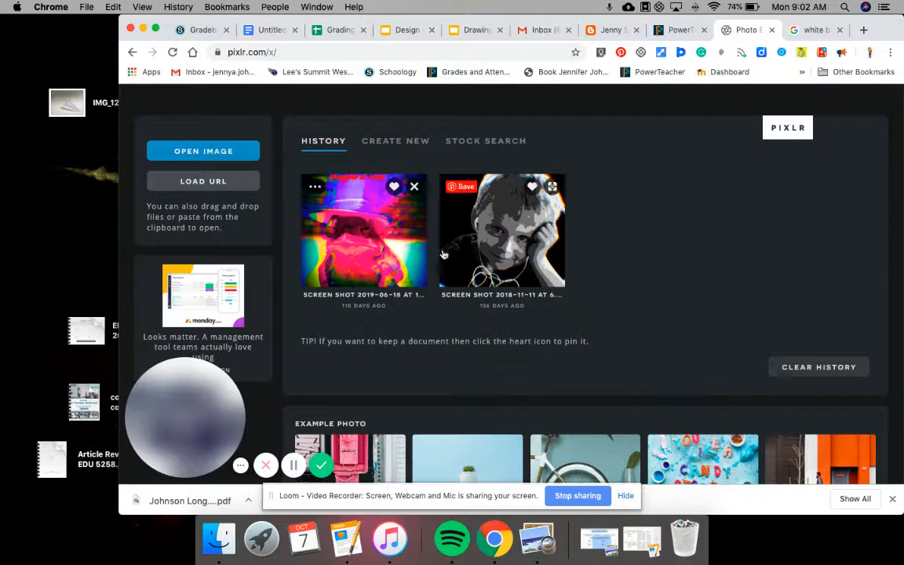
- In the white blank page image results, choose Save Image As on the plain white image
left_click(811, 30)
scroll(544, 257, "up", 3)
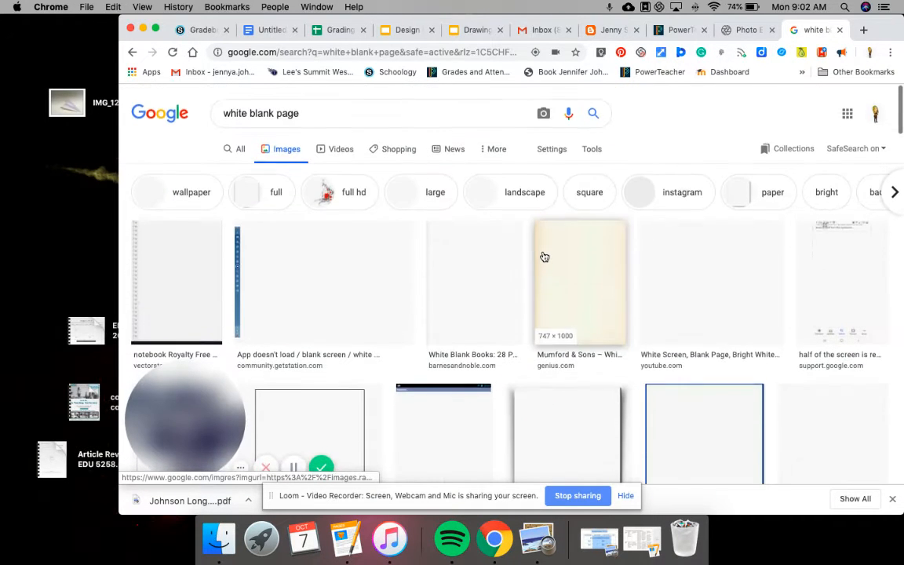
right_click(495, 295)
left_click(494, 298)
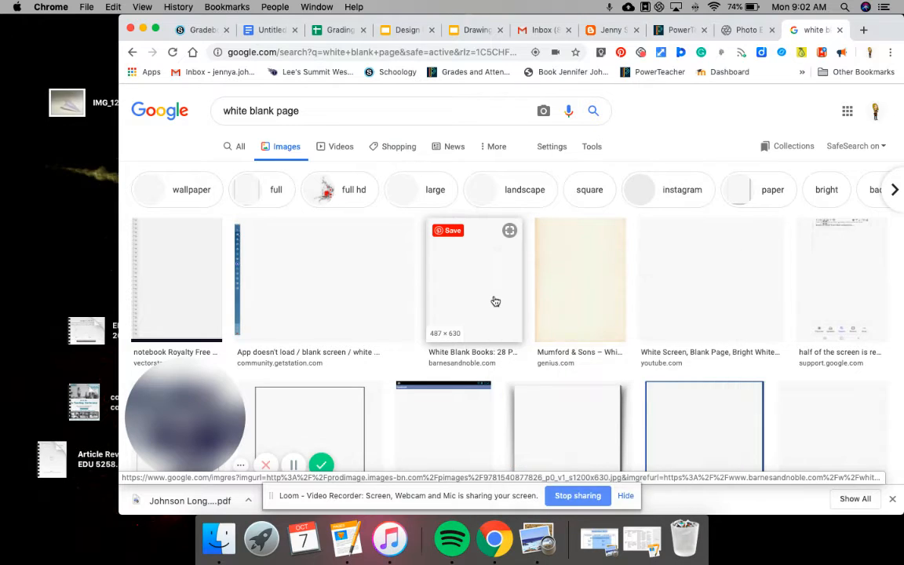
right_click(494, 298)
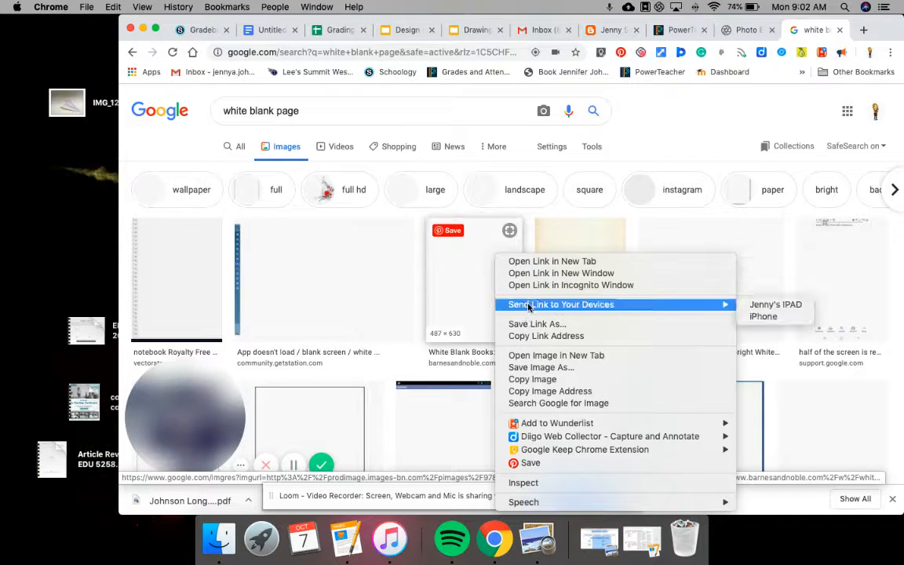
left_click(526, 368)
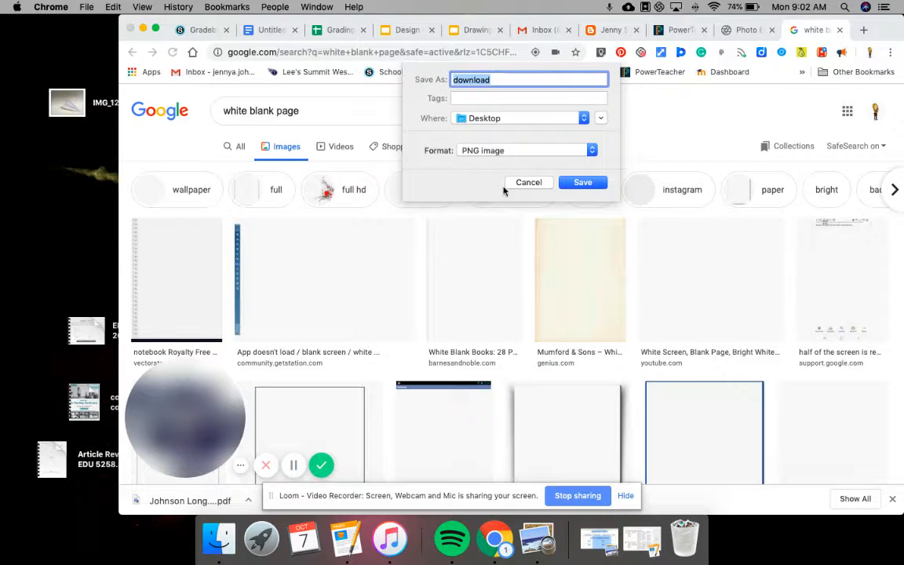
- Save it to the Desktop as 'white page' and drag the download onto the desktop
left_click(495, 79)
key("BackSpace")
key("BackSpace")
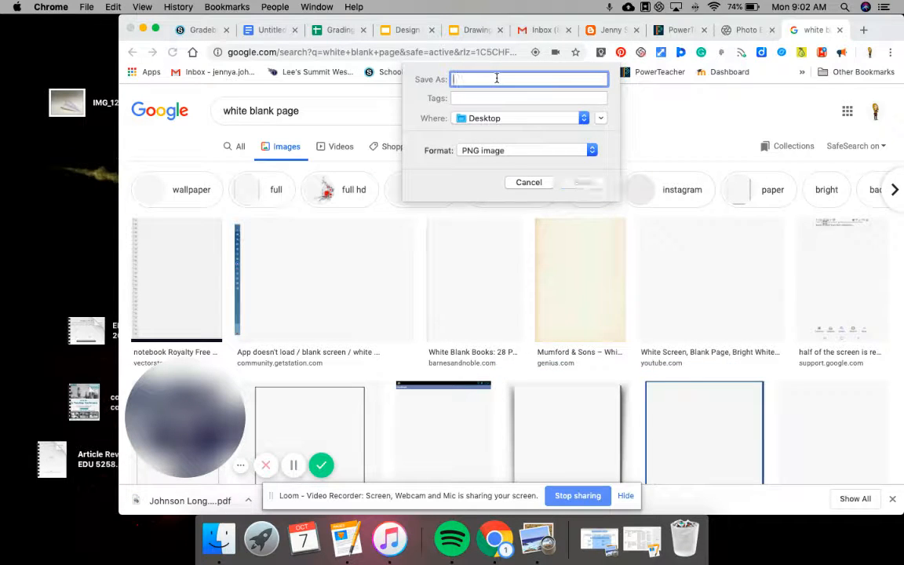
type("whit")
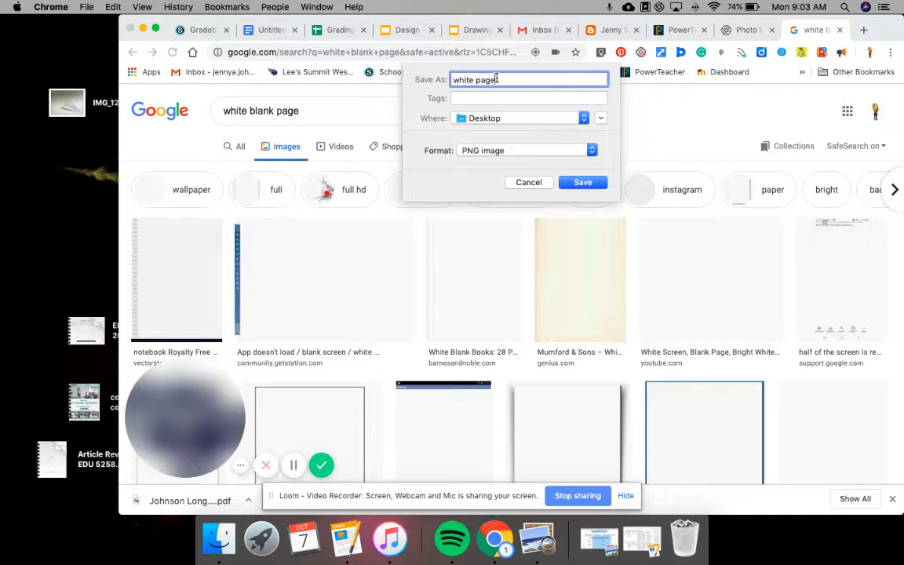
type("e page")
left_click(583, 182)
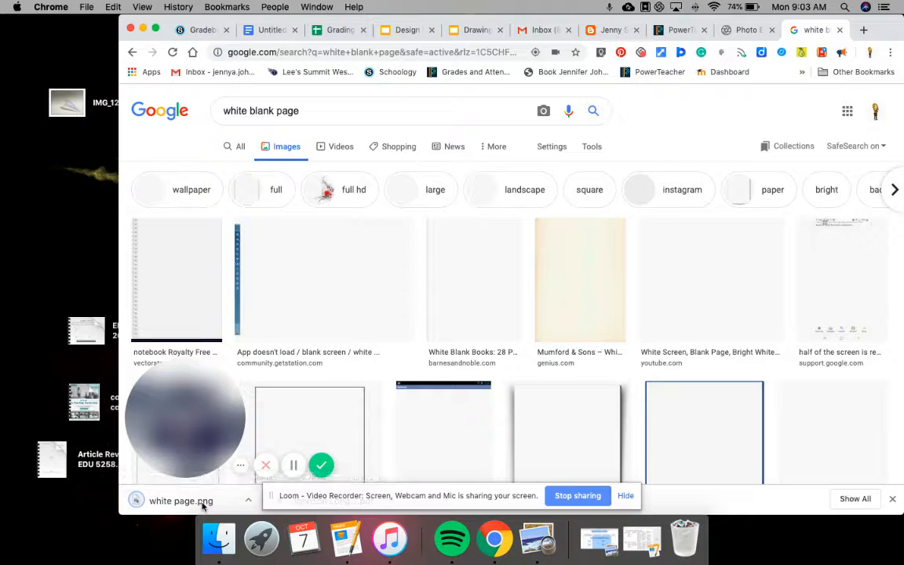
left_click_drag(202, 506, 44, 235)
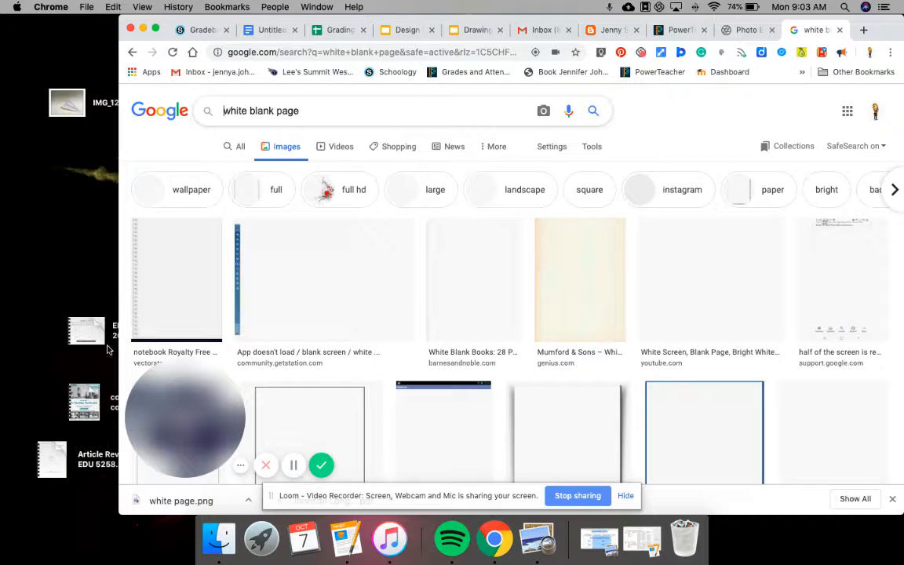
- Open white page.png in Preview, then minimize the preview window
left_click(169, 502)
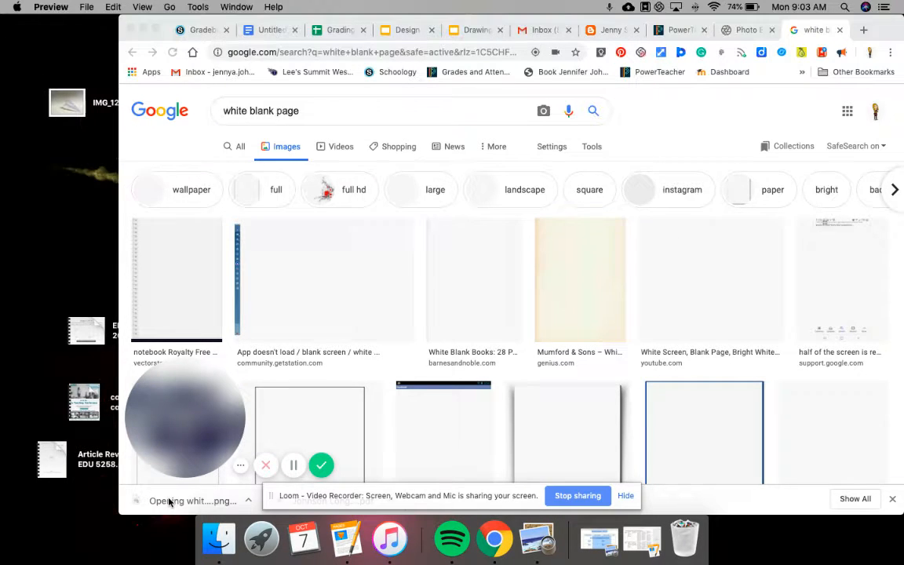
left_click(169, 501)
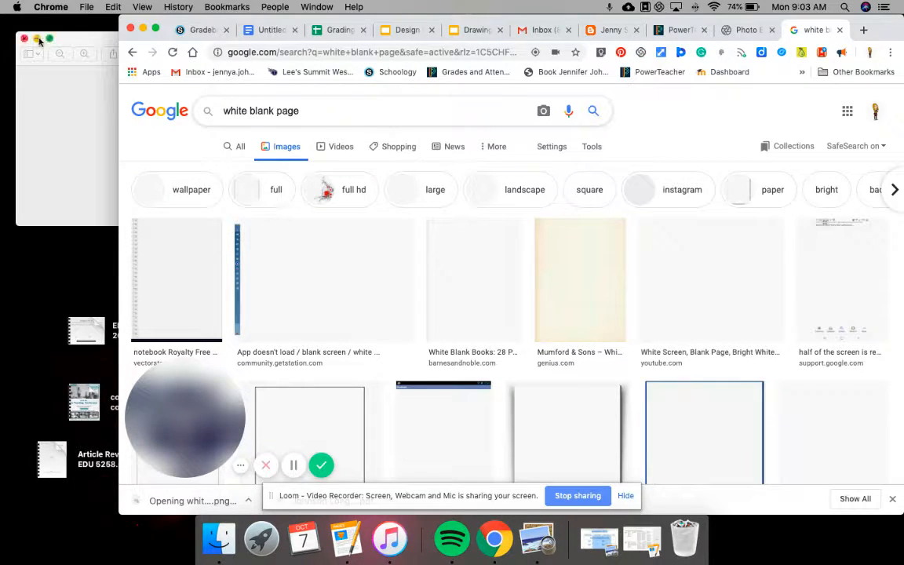
left_click(38, 39)
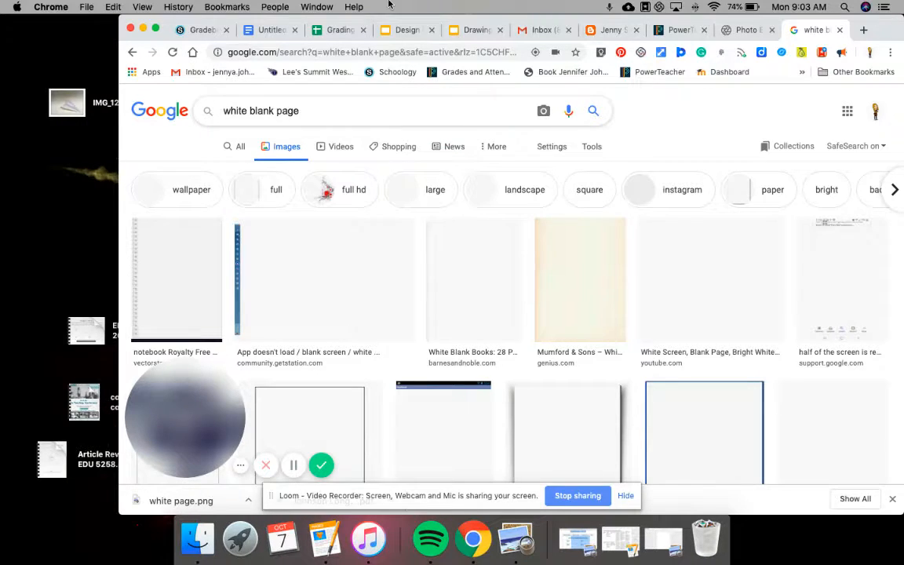
- Move Chrome aside, place white page.png at the desktop's upper left, and bring Chrome back
left_click_drag(302, 34, 360, 495)
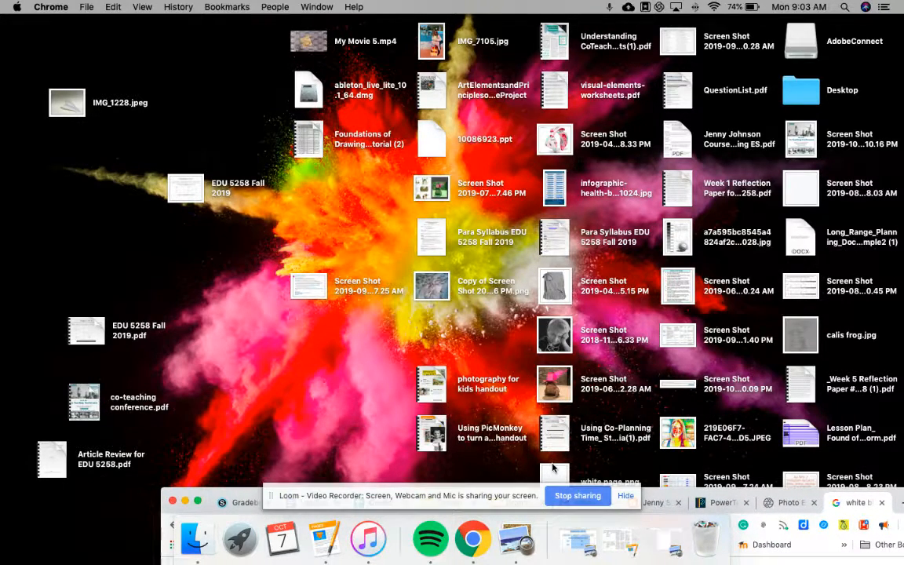
left_click_drag(552, 468, 53, 142)
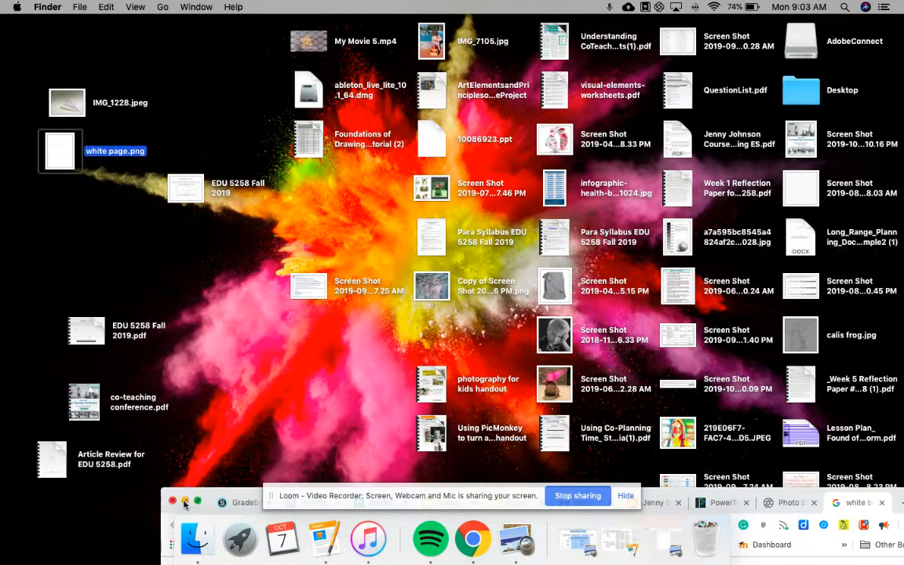
left_click_drag(202, 496, 215, 5)
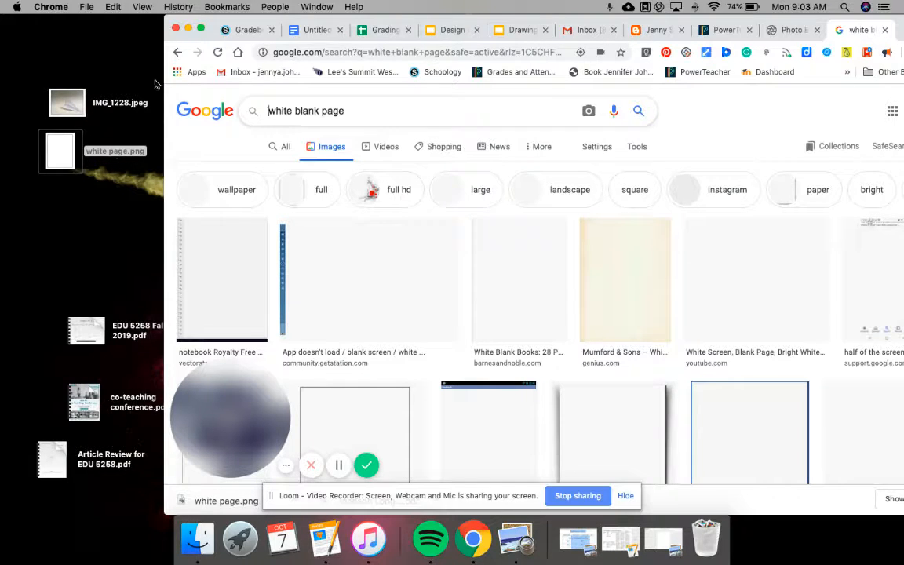
- In the Pixlr X tab, open white page.png from the Desktop
left_click(785, 33)
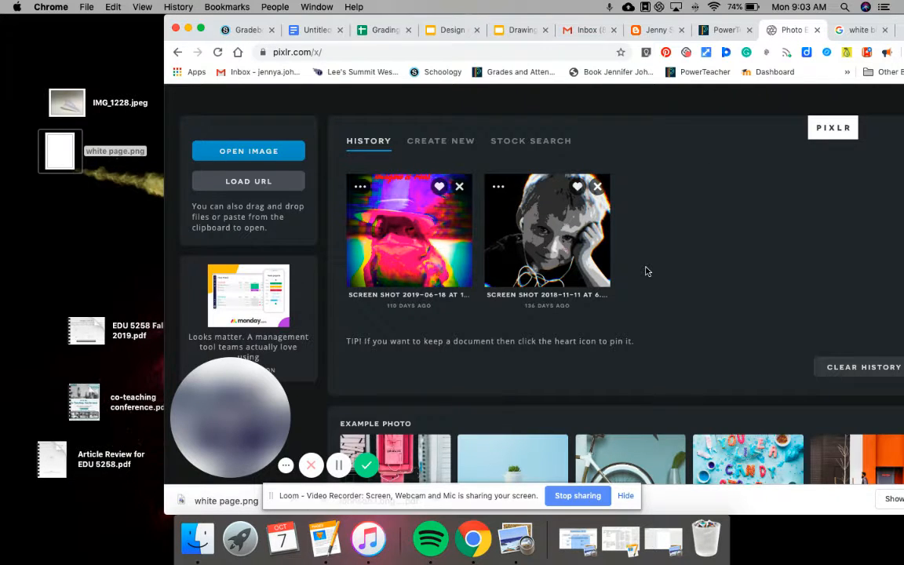
left_click(266, 154)
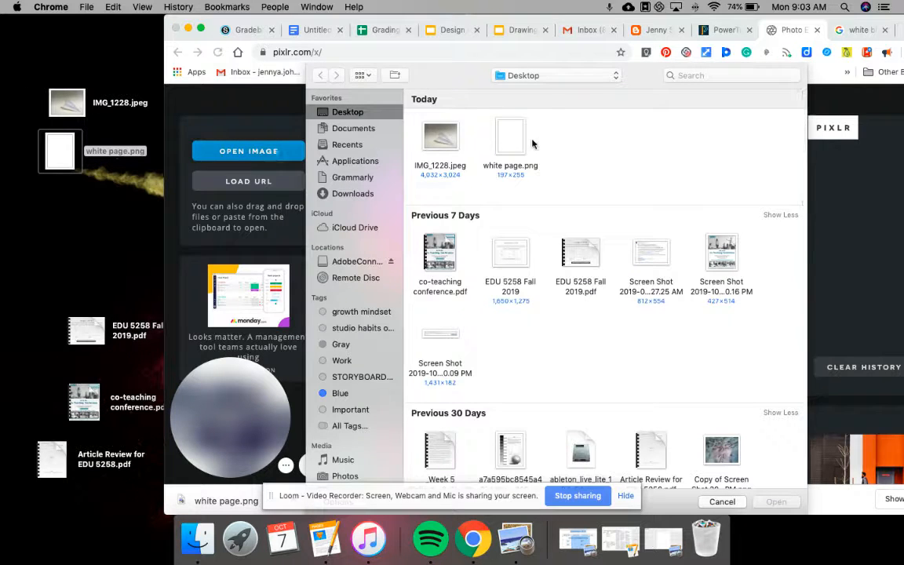
left_click(510, 139)
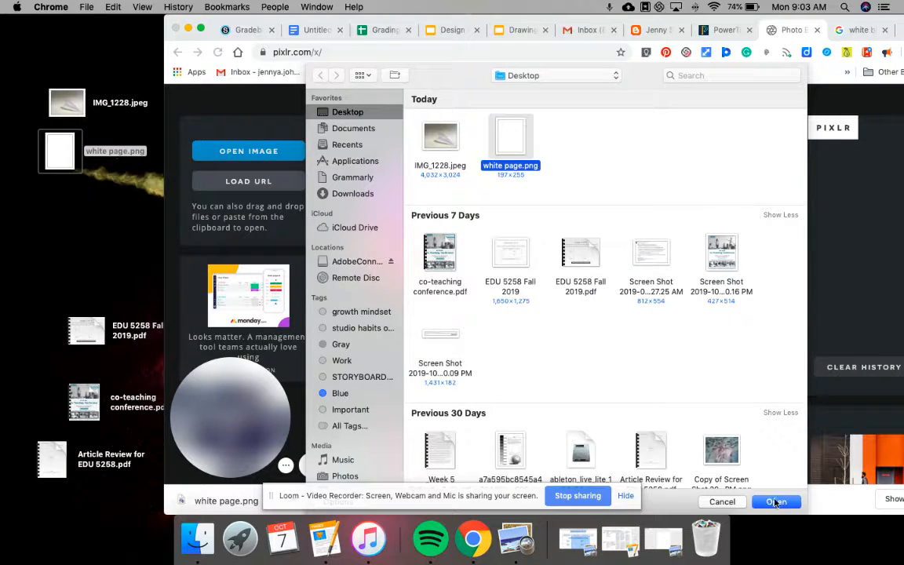
left_click(774, 502)
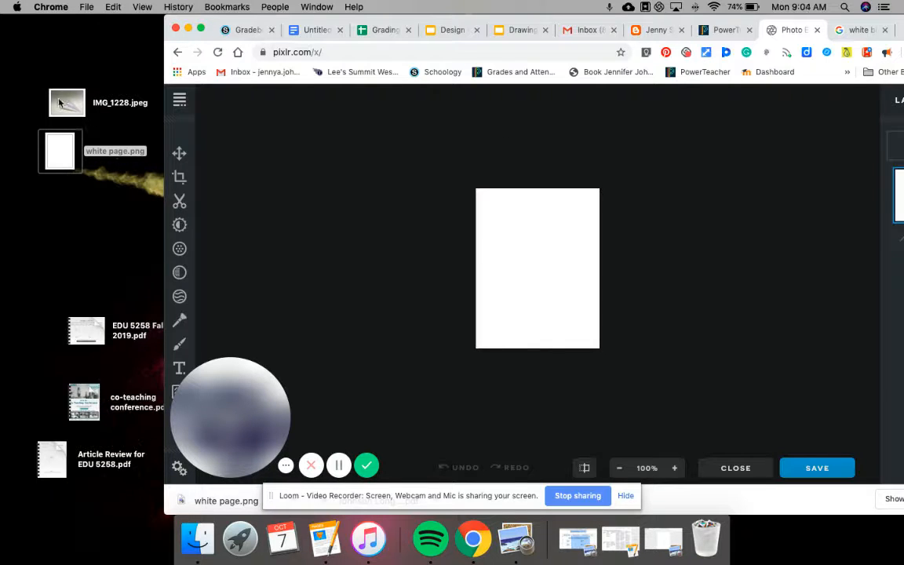
- Rotate the white canvas right with the Crop tool to landscape 255 × 197
left_click(180, 178)
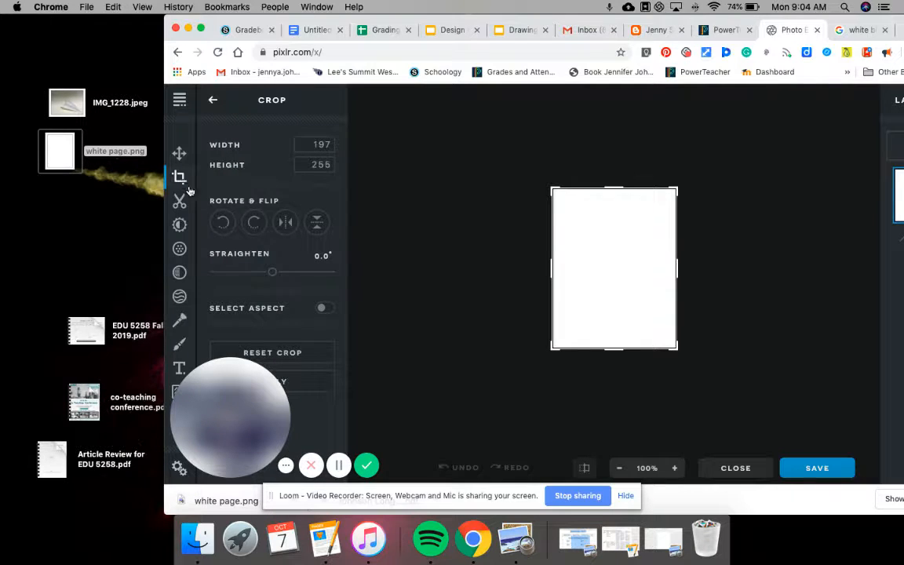
left_click(254, 224)
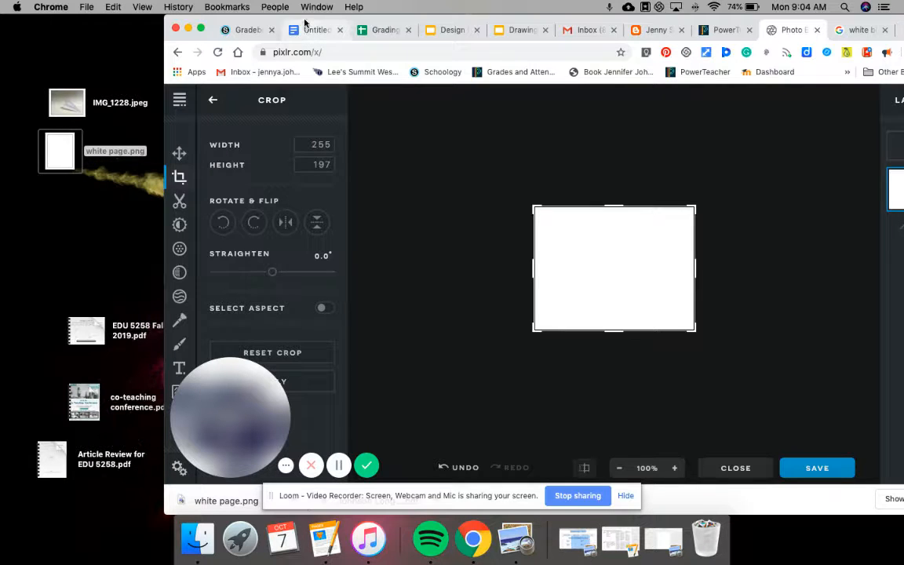
left_click_drag(301, 22, 253, 19)
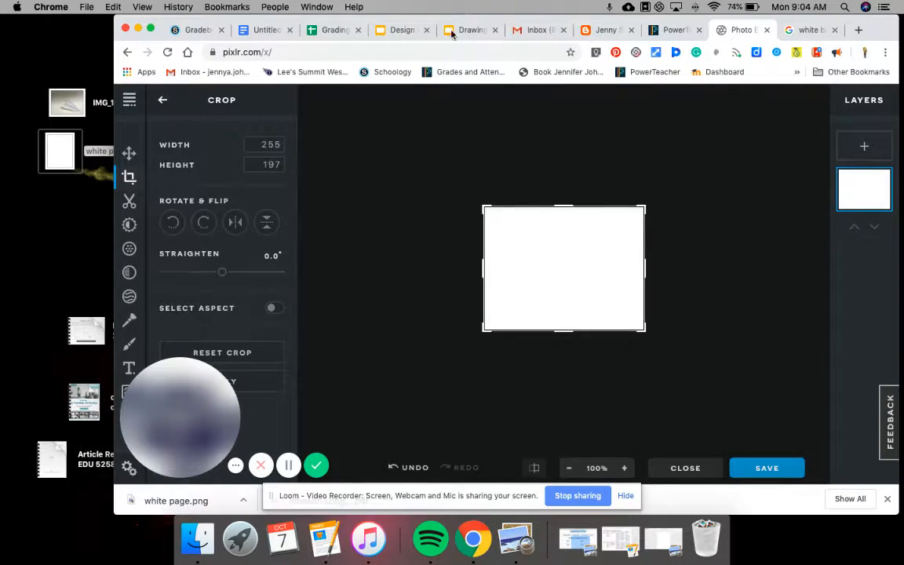
- Add IMG_1228.jpeg as an image layer, zoom to 230%, and deselect it
left_click(865, 148)
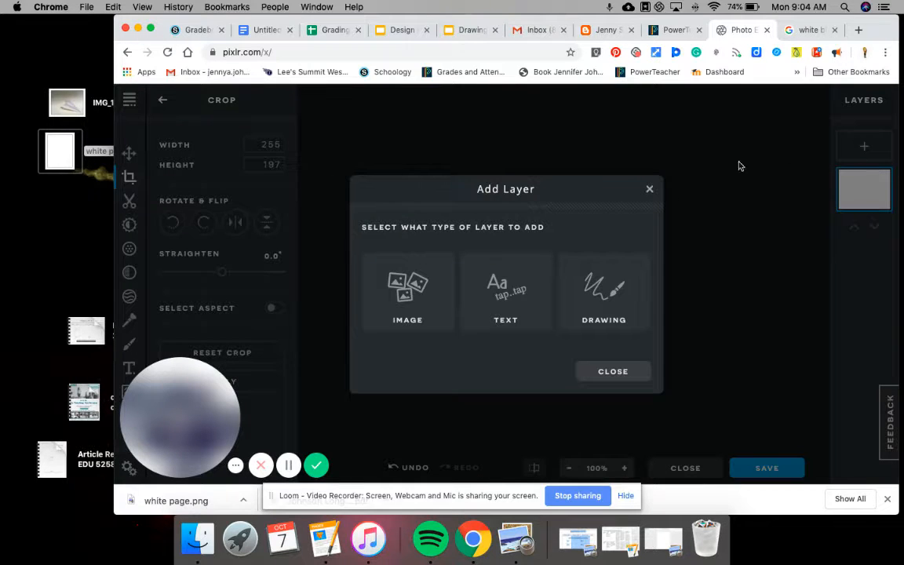
left_click(421, 290)
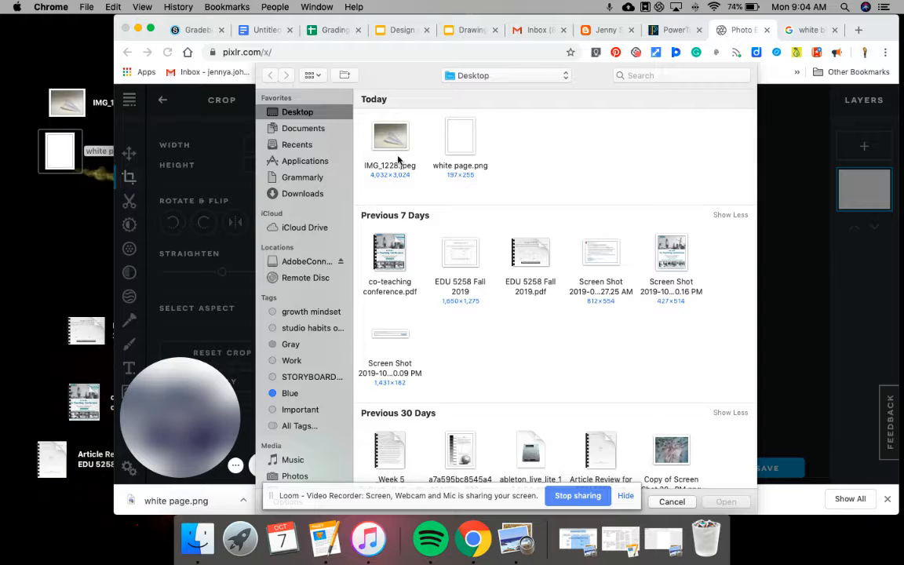
left_click(398, 147)
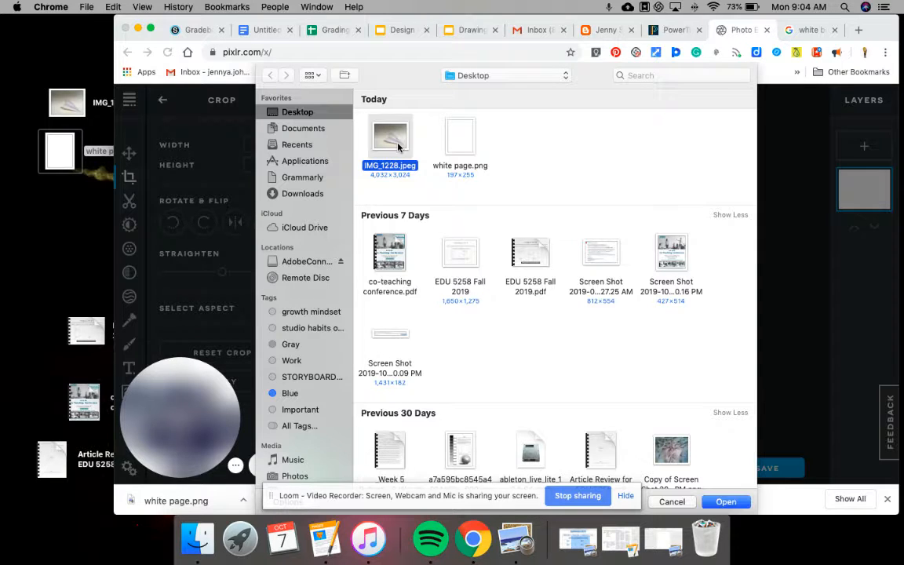
left_click(732, 505)
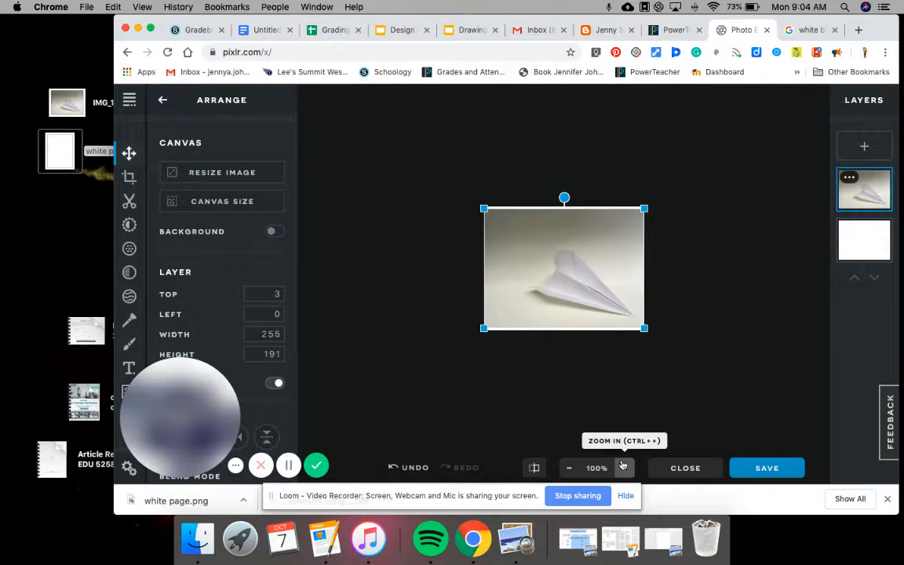
left_click(625, 468)
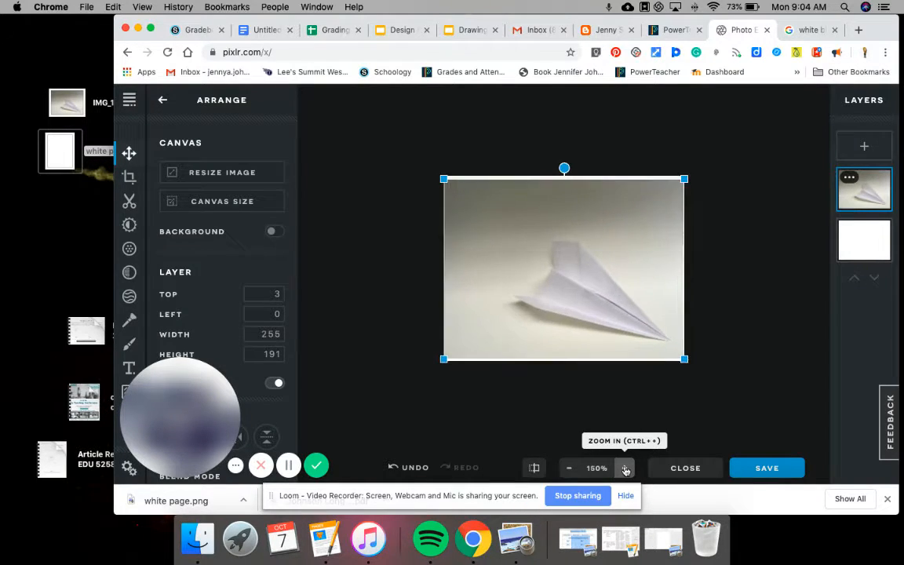
left_click(625, 468)
left_click(625, 468)
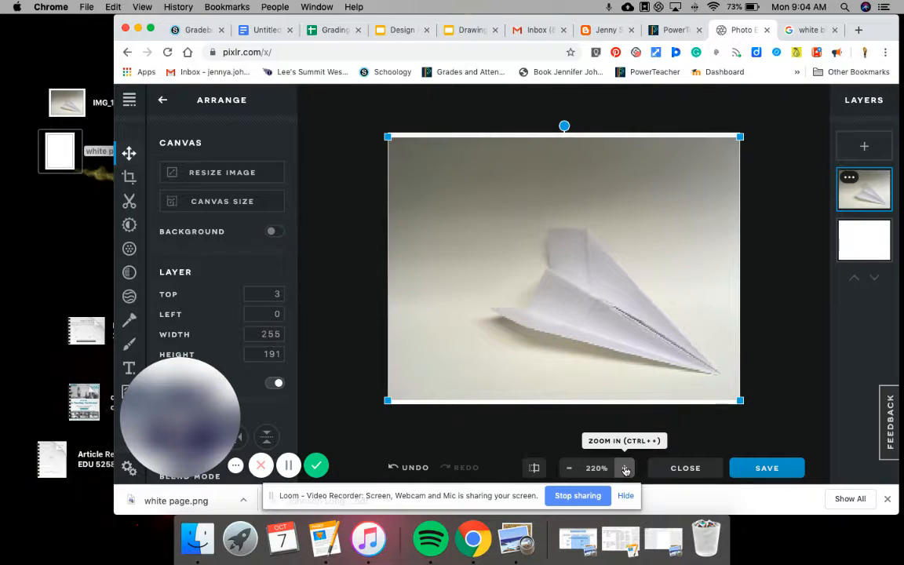
left_click(626, 468)
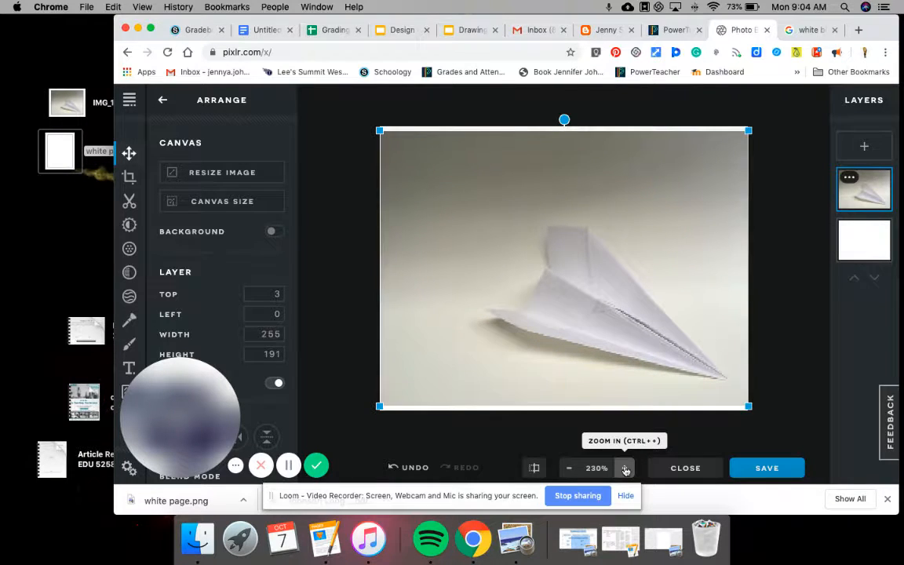
left_click(784, 239)
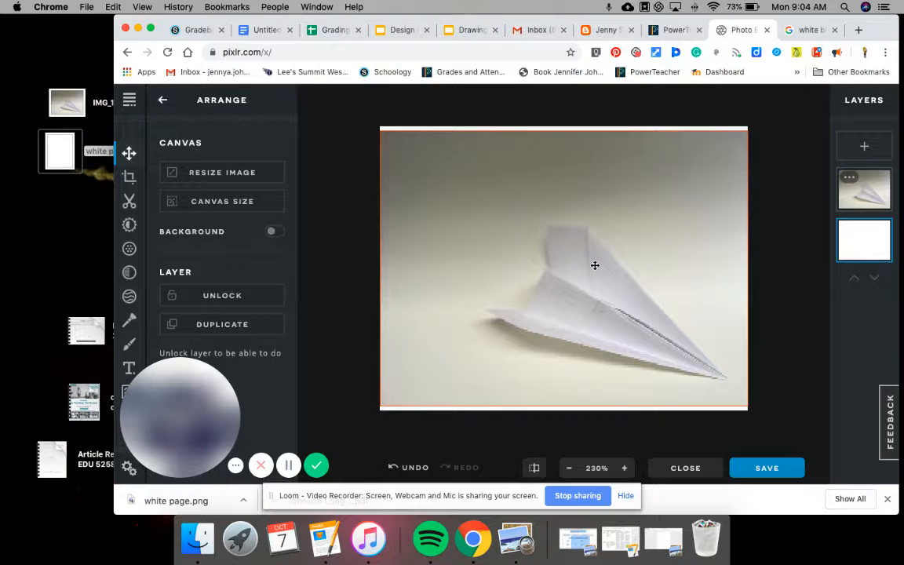
- Add a Drawing layer above the airplane photo from the Layers panel
left_click(866, 149)
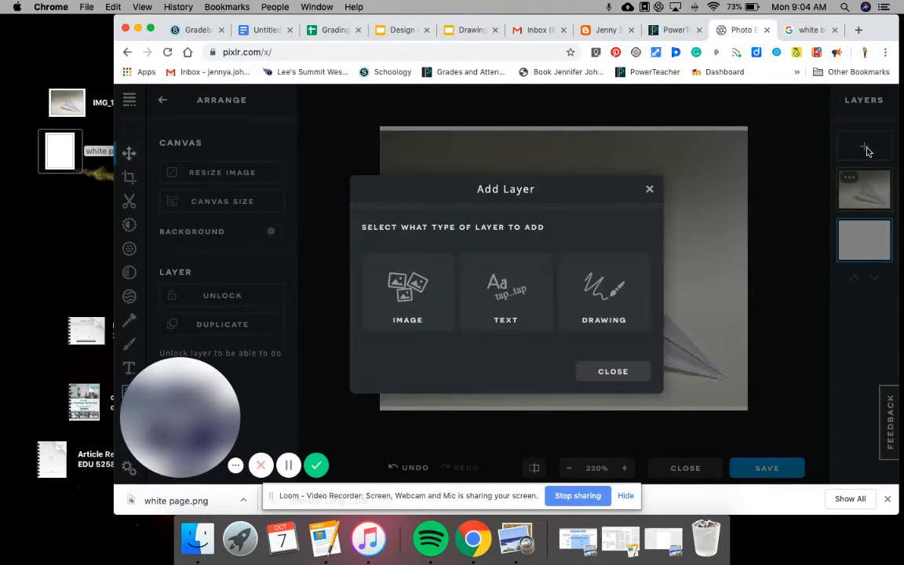
left_click(600, 305)
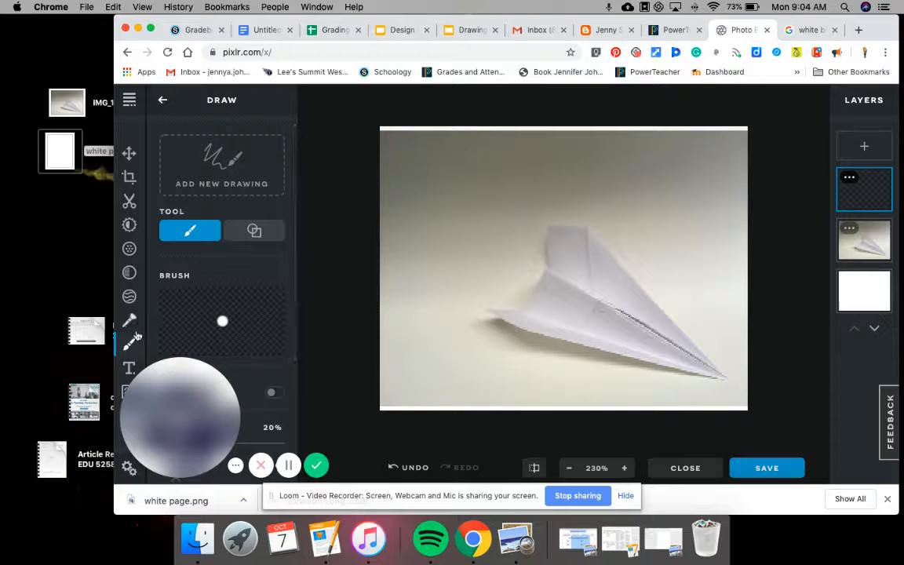
- Set a pink brush to size 14% and softness 0%, then paint a stroke left of the airplane
left_click(131, 345)
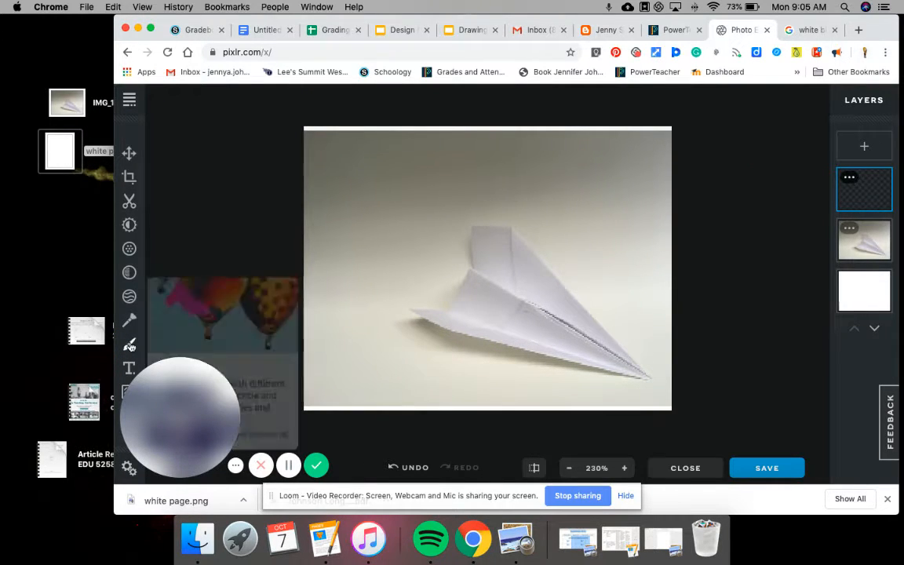
left_click(129, 345)
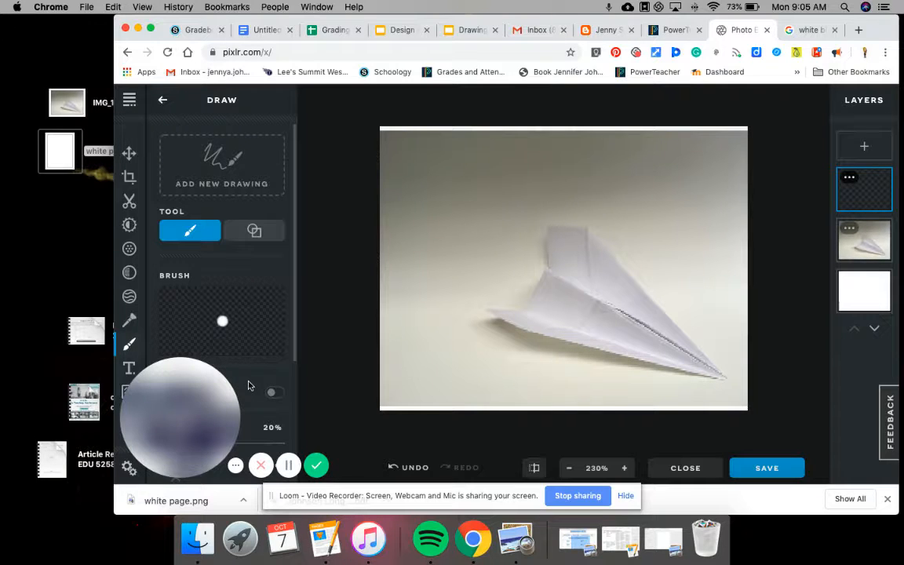
mouse_move(237, 402)
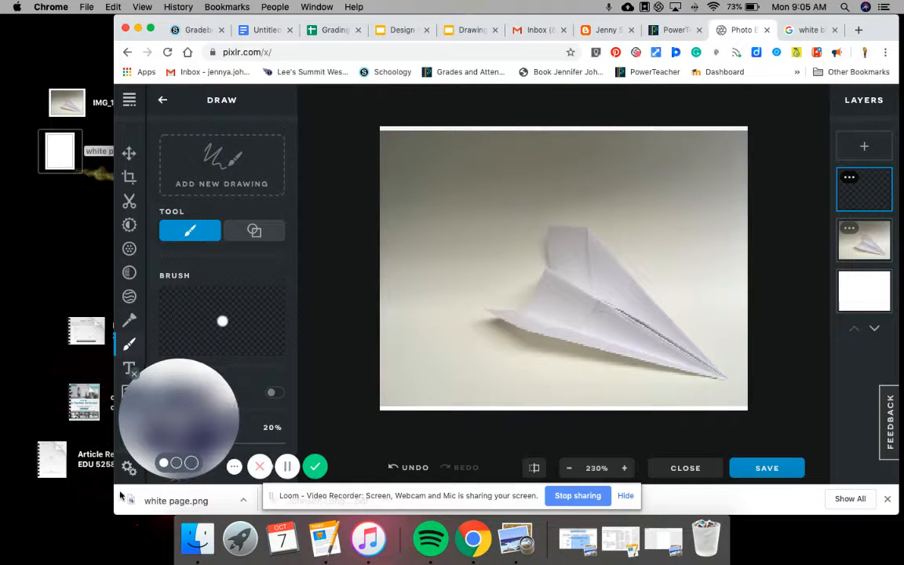
left_click_drag(236, 402, 898, 5)
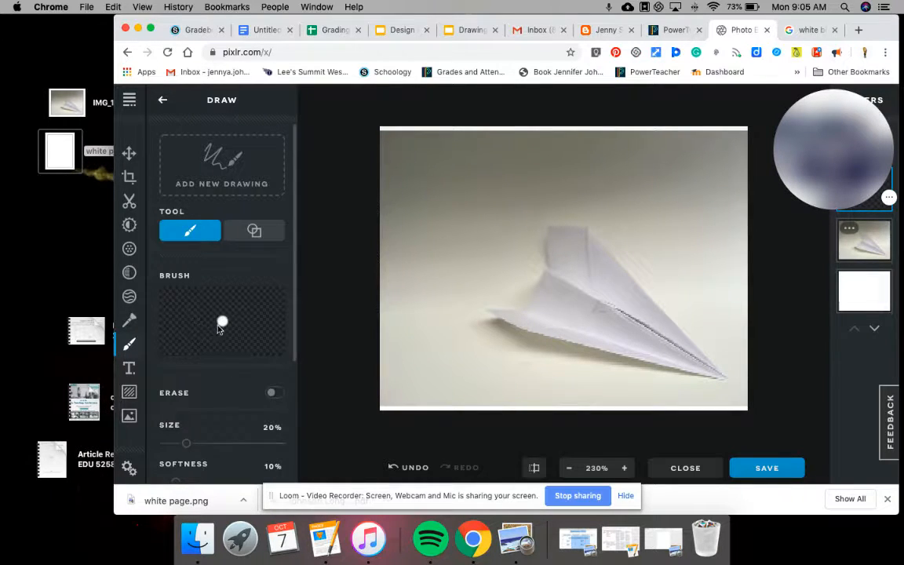
scroll(224, 321, "down", 3)
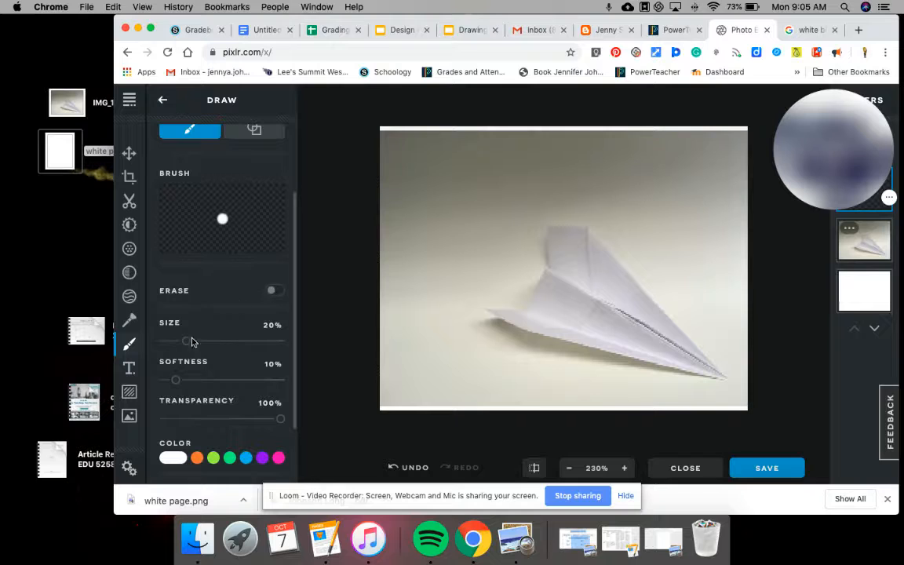
left_click_drag(186, 341, 179, 340)
mouse_move(176, 380)
left_mouse_down()
mouse_move(273, 390)
mouse_move(163, 381)
left_mouse_up()
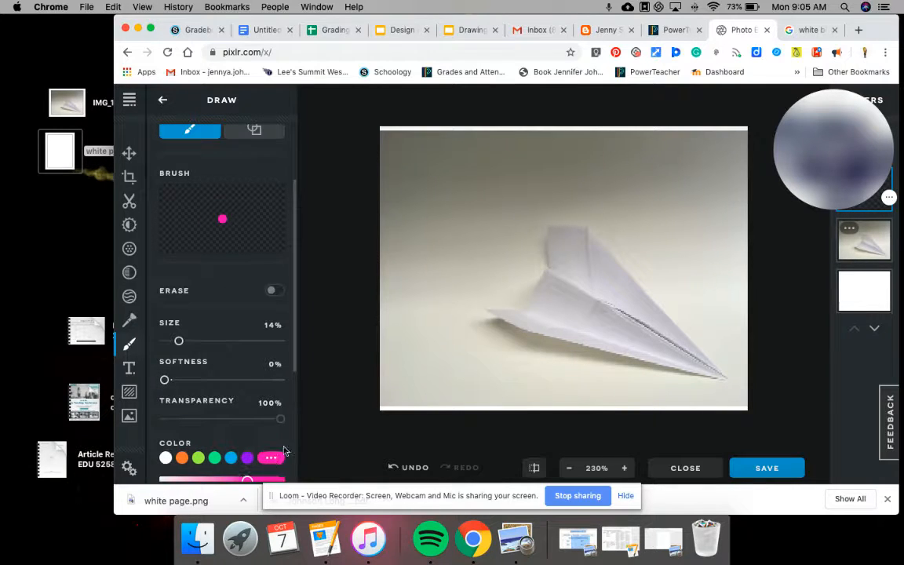
mouse_move(408, 202)
left_mouse_down()
mouse_move(409, 267)
mouse_move(450, 213)
left_mouse_up()
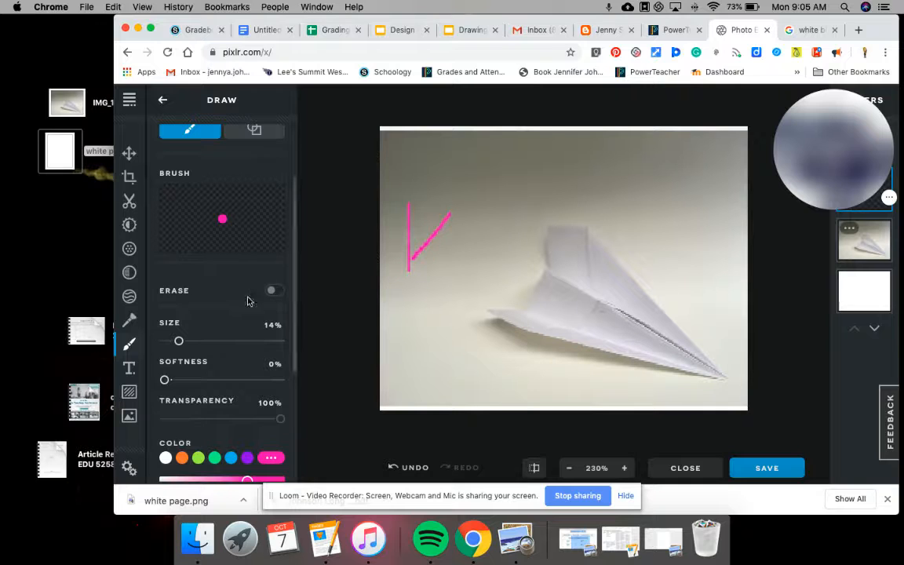
- Undo the two earlier pink strokes and zoom the canvas to 270% near the plane's top fold
scroll(224, 238, "down", 2)
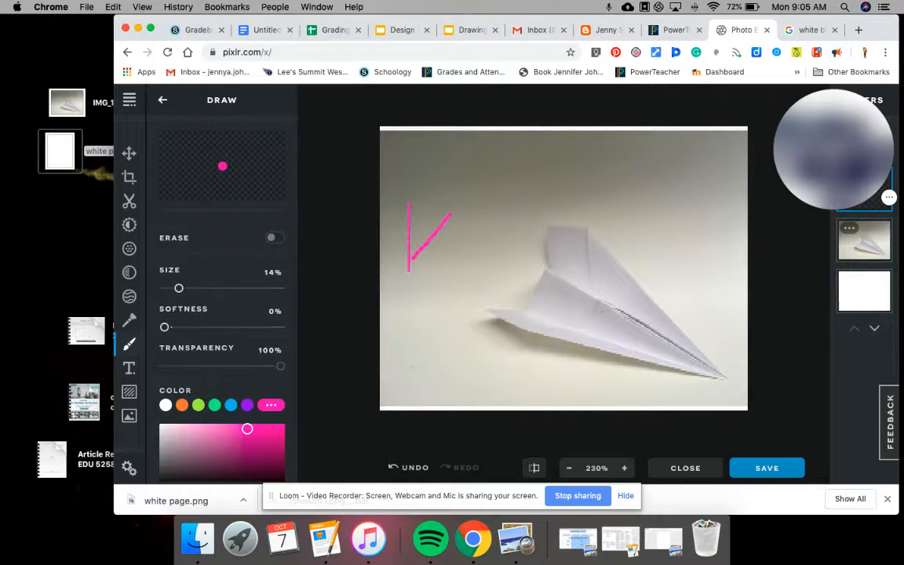
left_click(411, 471)
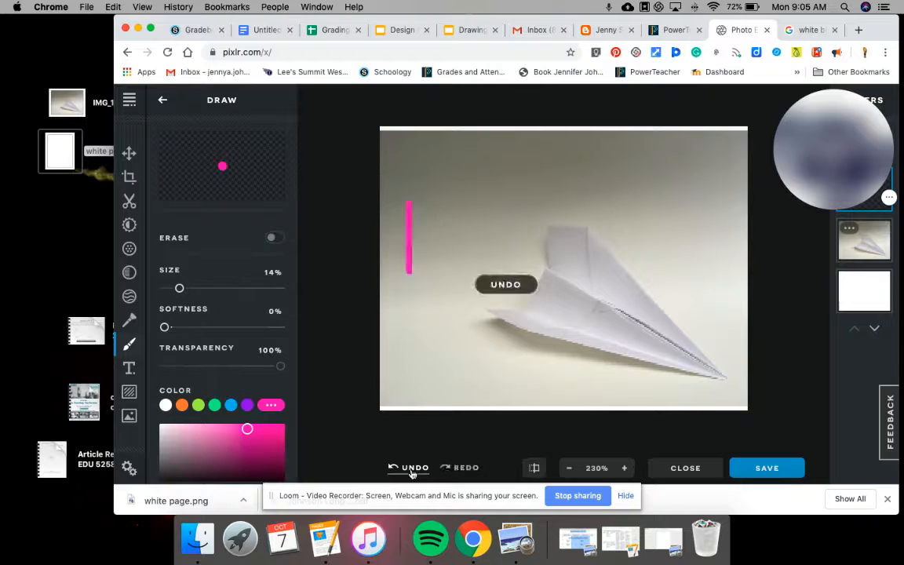
left_click(411, 470)
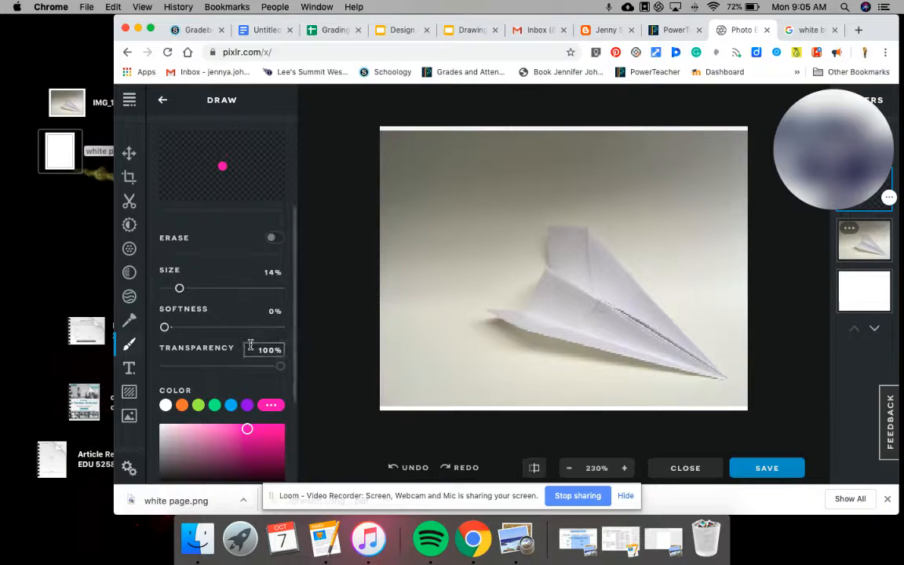
scroll(212, 369, "down", 3)
scroll(232, 400, "down", 1)
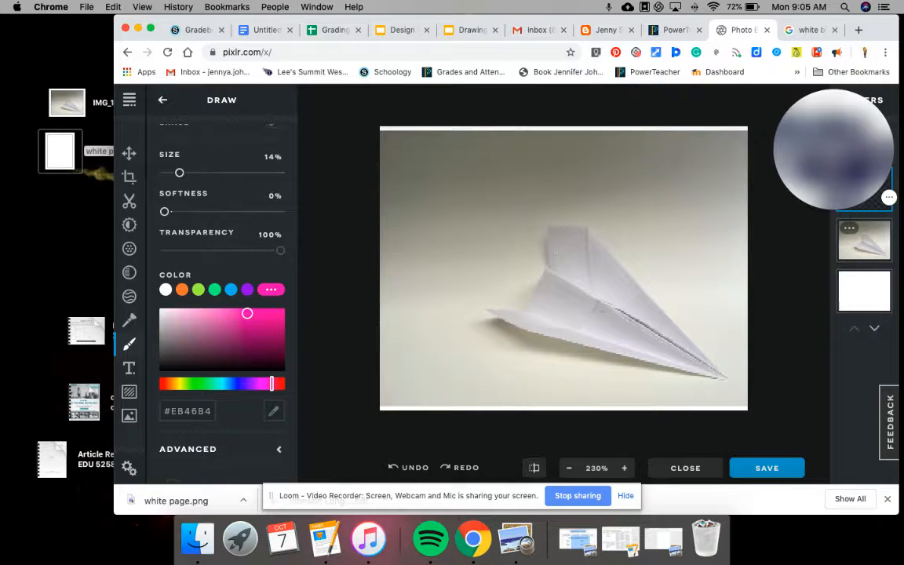
scroll(563, 240, "up", 5)
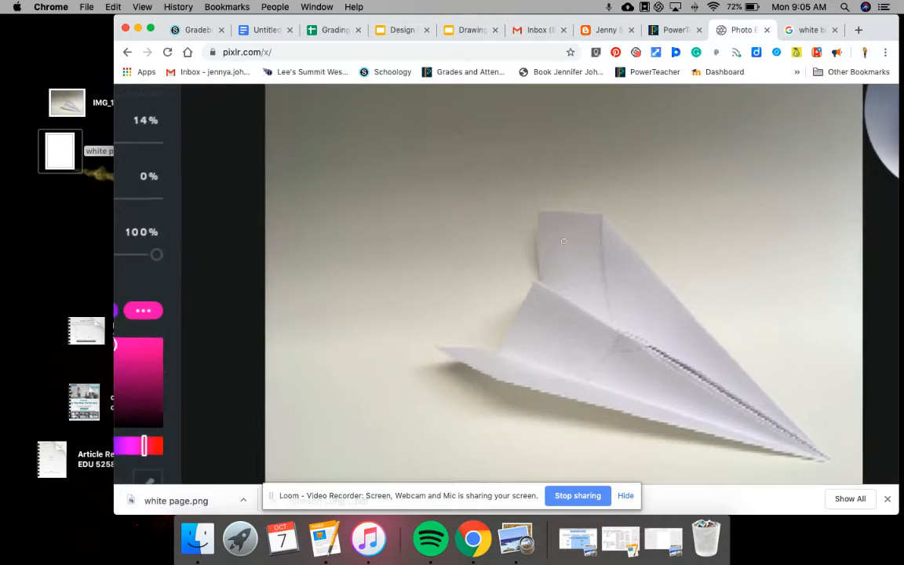
scroll(563, 240, "down", 3)
scroll(564, 240, "down", 2)
scroll(563, 241, "up", 2)
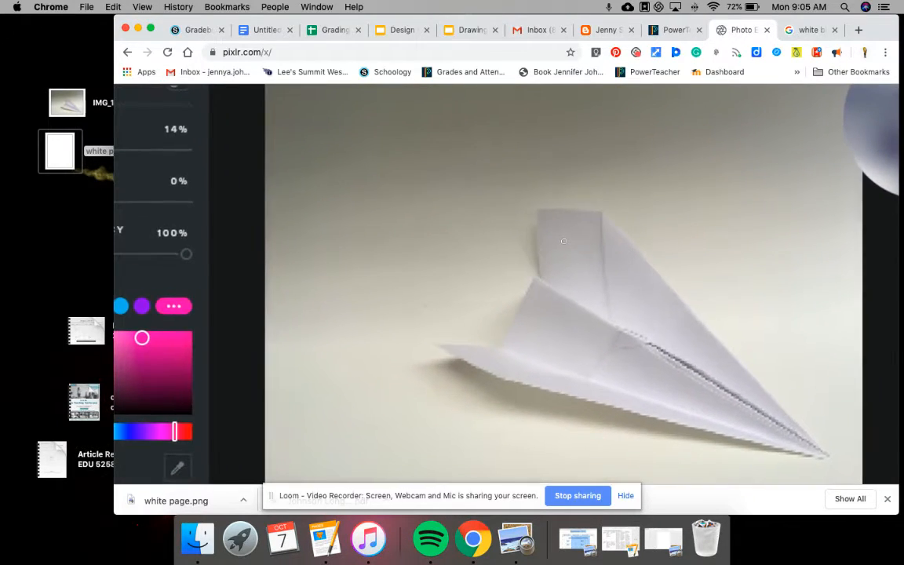
scroll(694, 226, "down", 3)
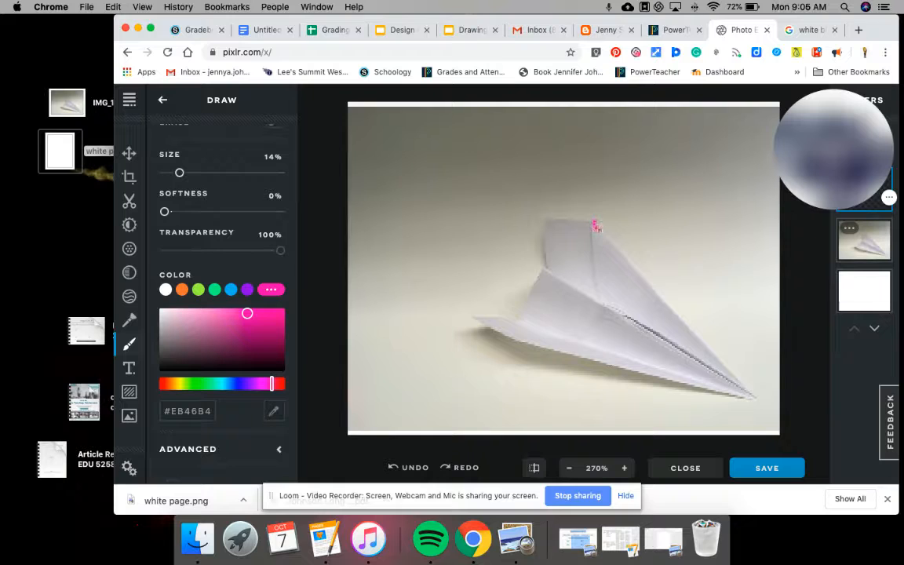
- Trace the plane's top fold, lower fold, lower edge and left wing in pink, redrawing one bad stroke
mouse_move(599, 232)
left_mouse_down()
mouse_move(712, 353)
mouse_move(736, 364)
left_mouse_up()
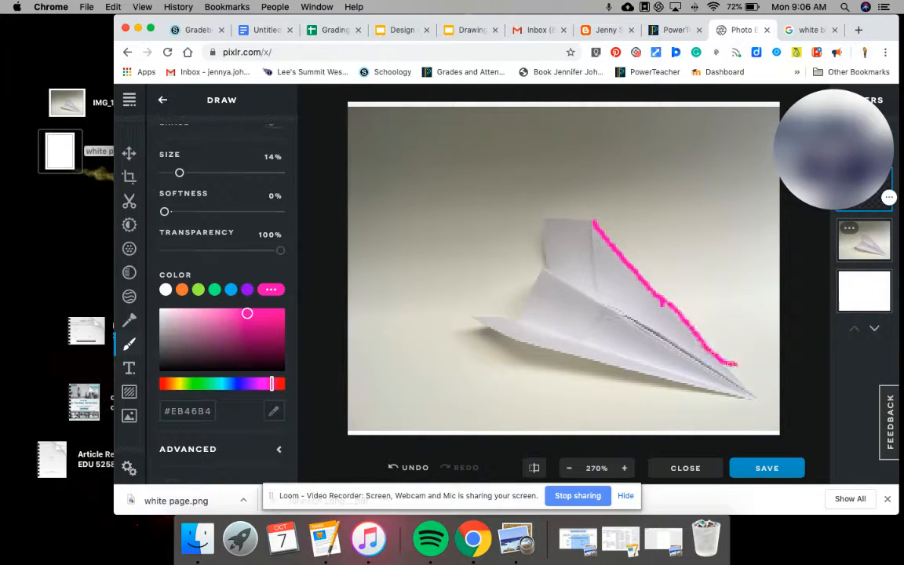
left_click(404, 467)
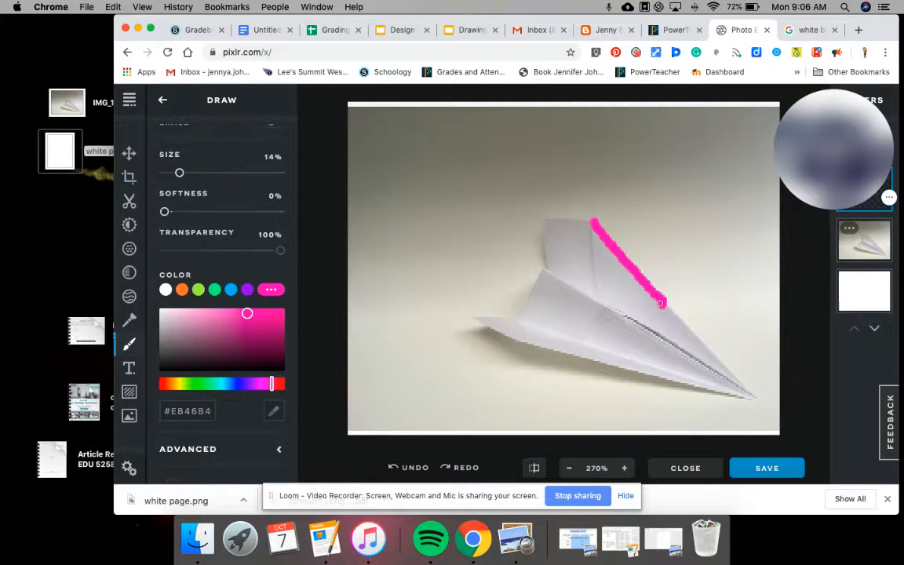
left_click_drag(661, 303, 753, 396)
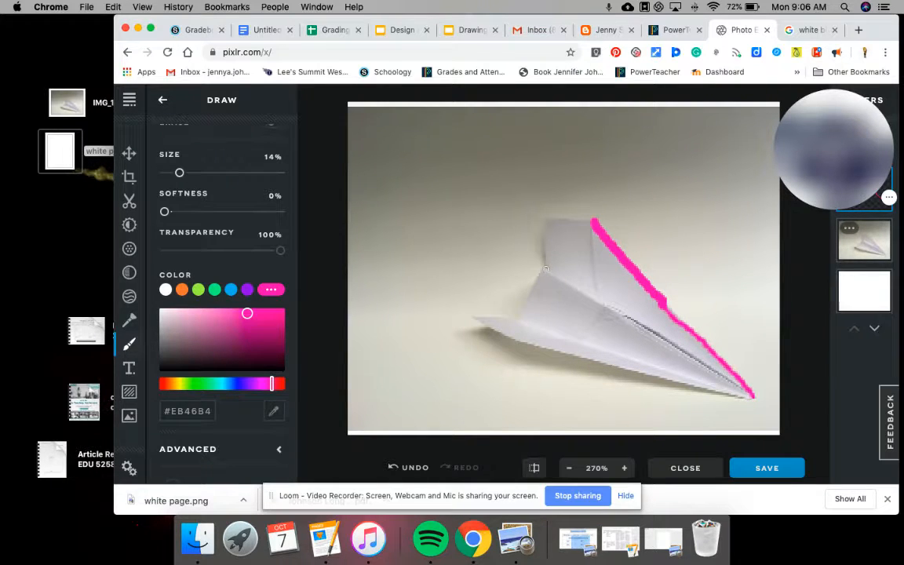
left_click_drag(549, 271, 751, 396)
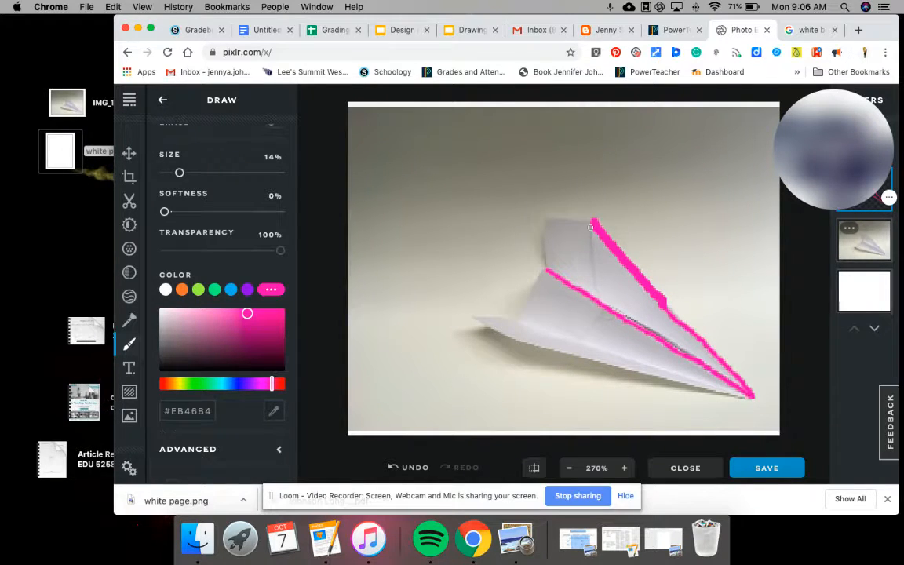
mouse_move(593, 253)
left_mouse_down()
mouse_move(605, 310)
mouse_move(584, 338)
left_mouse_up()
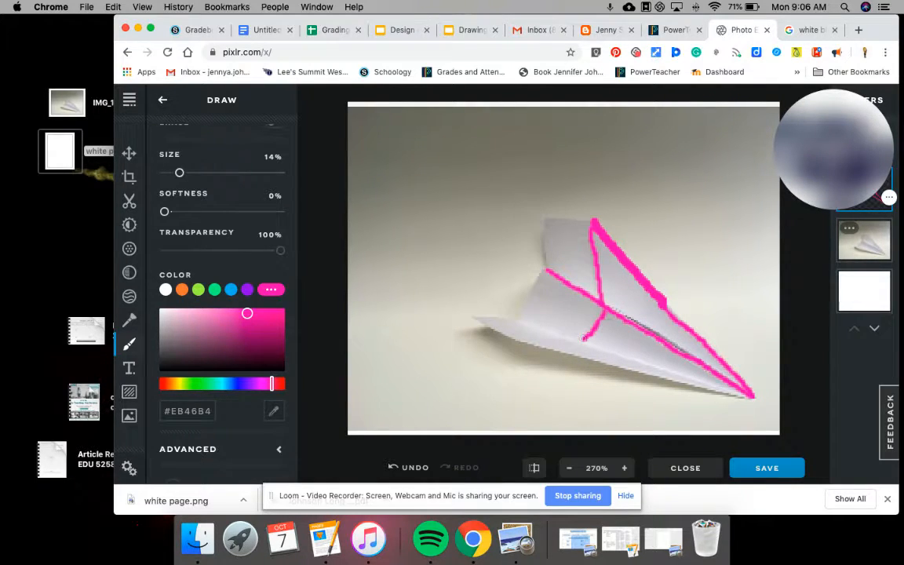
left_click_drag(517, 321, 661, 371)
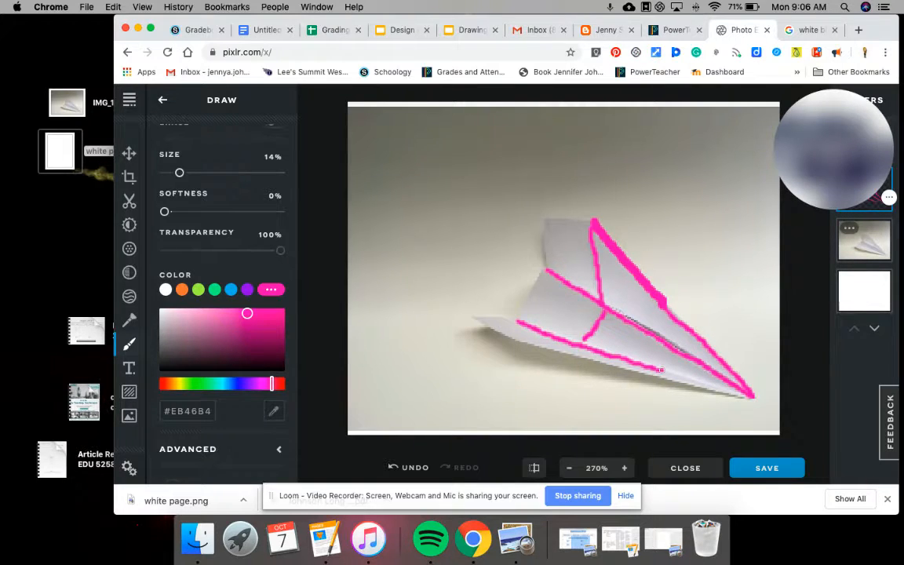
left_click_drag(660, 370, 750, 397)
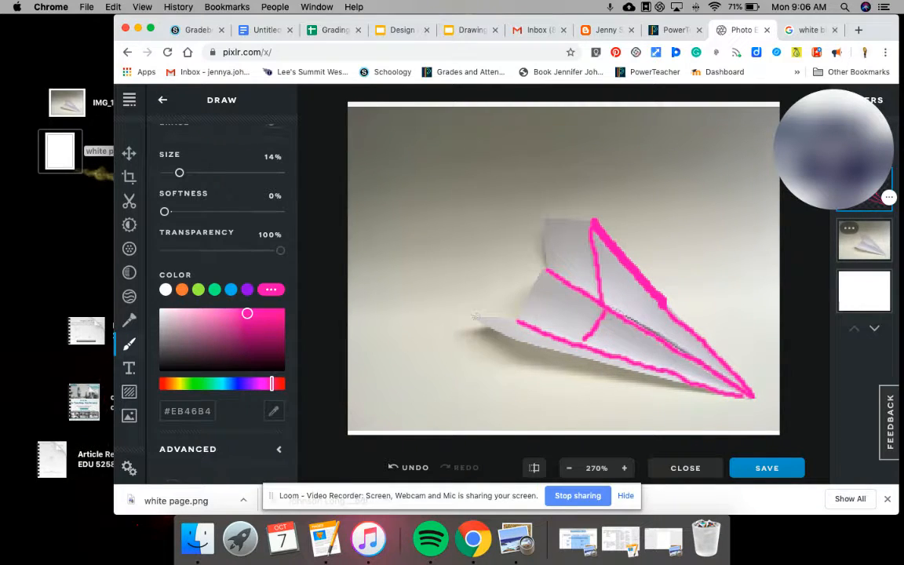
mouse_move(473, 317)
left_mouse_down()
mouse_move(518, 320)
mouse_move(524, 291)
mouse_move(546, 270)
mouse_move(541, 219)
mouse_move(592, 218)
left_mouse_up()
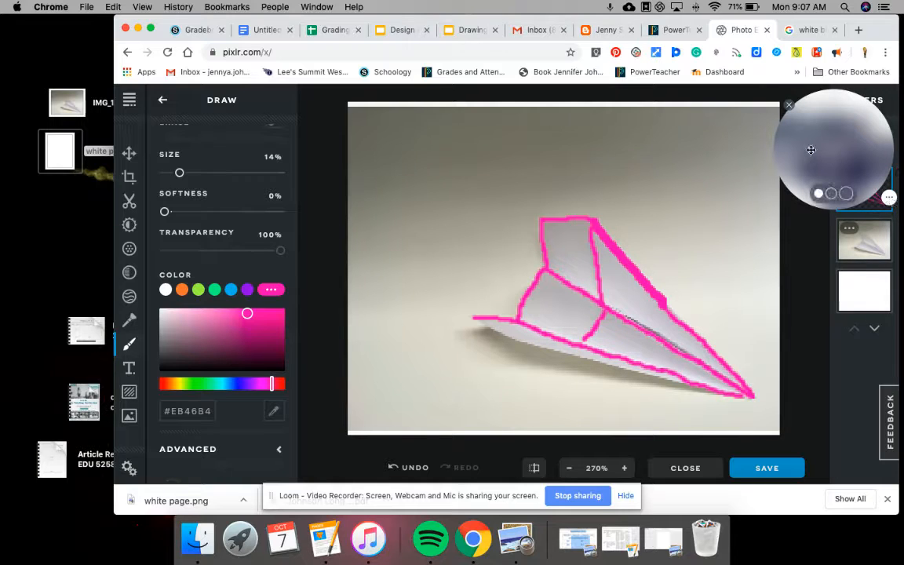
- Select the airplane photo layer and set its transparency to 0 in the layer settings
mouse_move(811, 127)
left_mouse_down()
mouse_move(487, 150)
mouse_move(250, 129)
mouse_move(182, 174)
left_mouse_up()
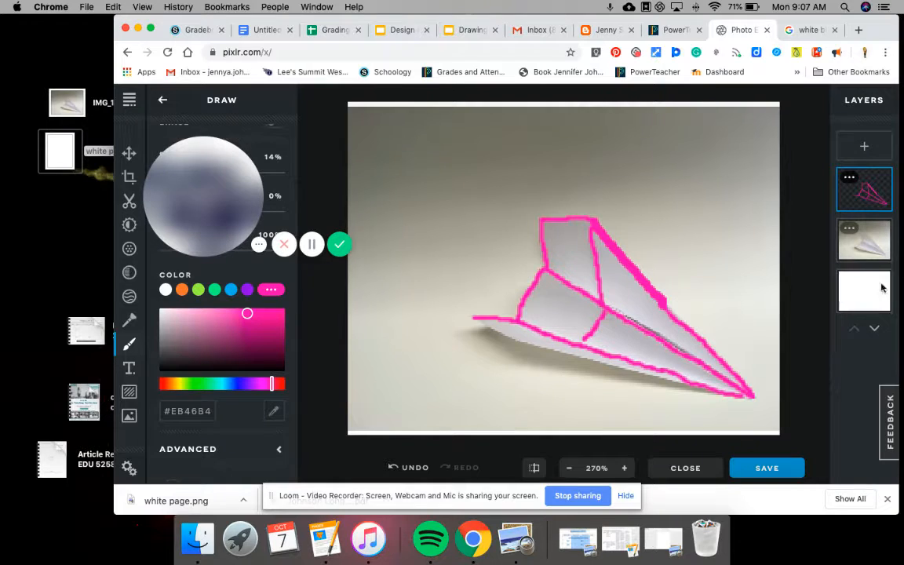
left_click(849, 179)
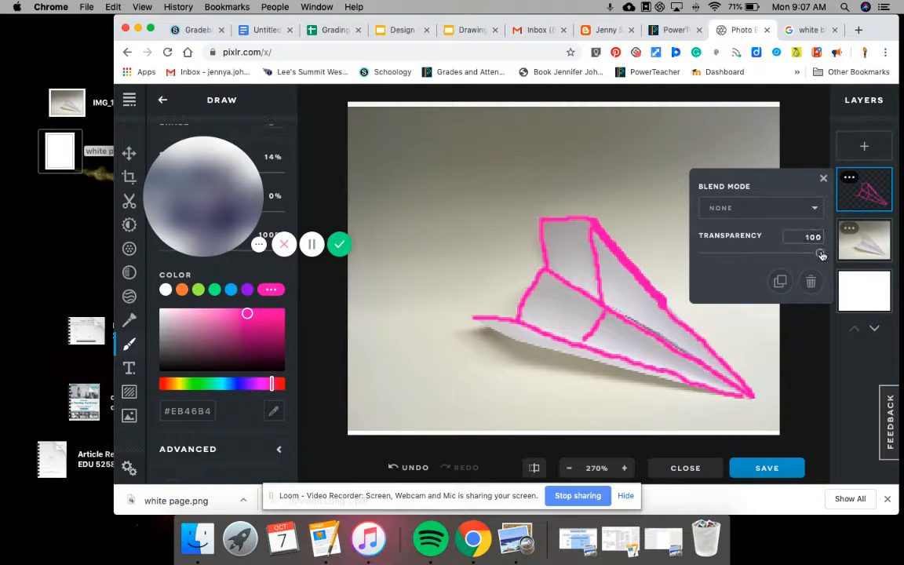
left_click(857, 244)
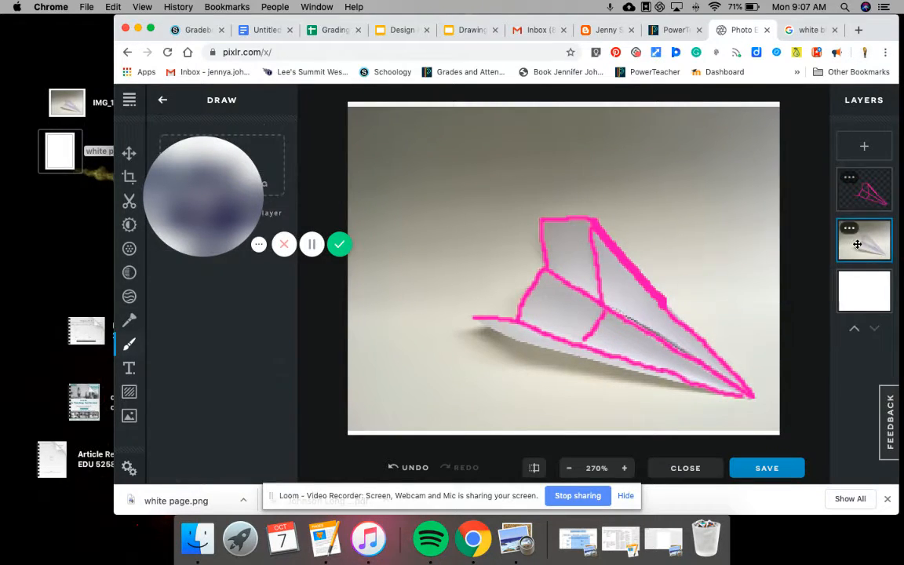
left_click(849, 229)
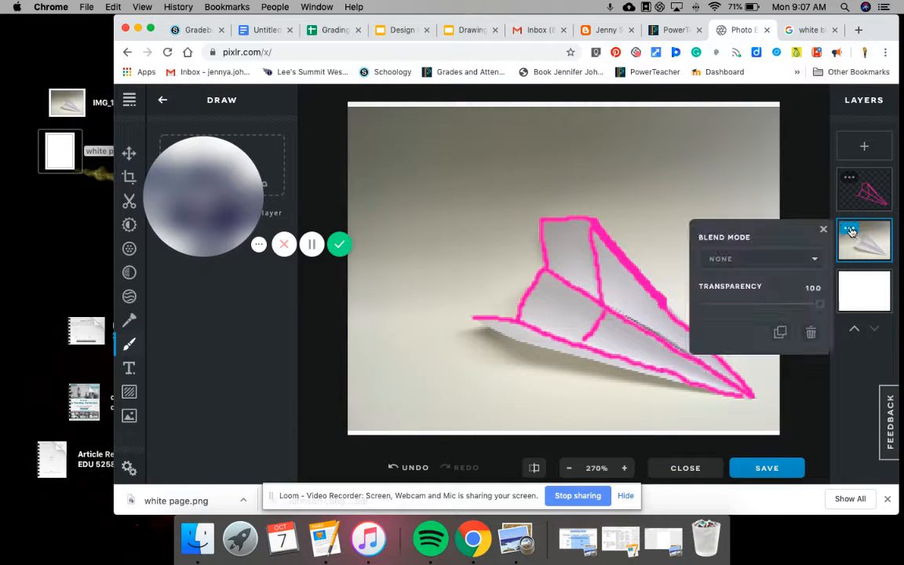
left_click_drag(819, 304, 688, 308)
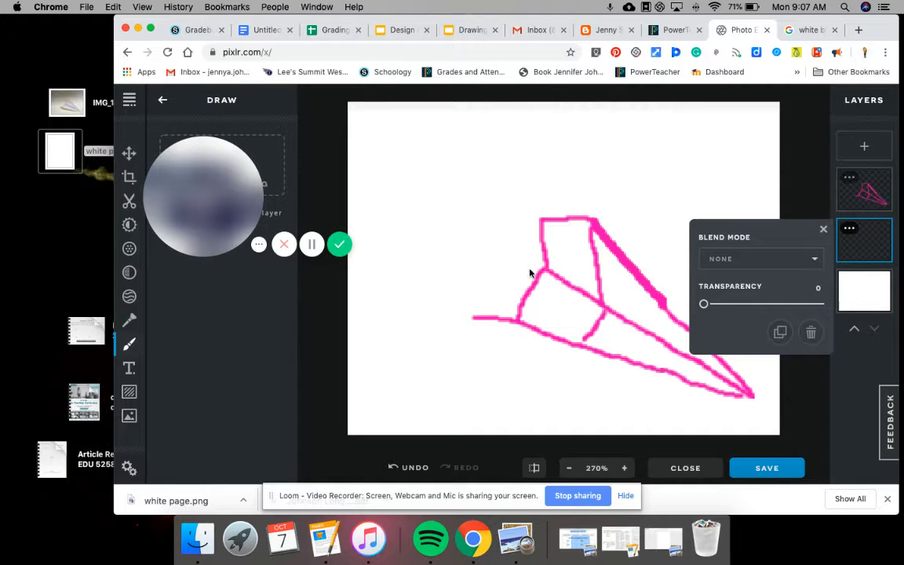
left_click(823, 229)
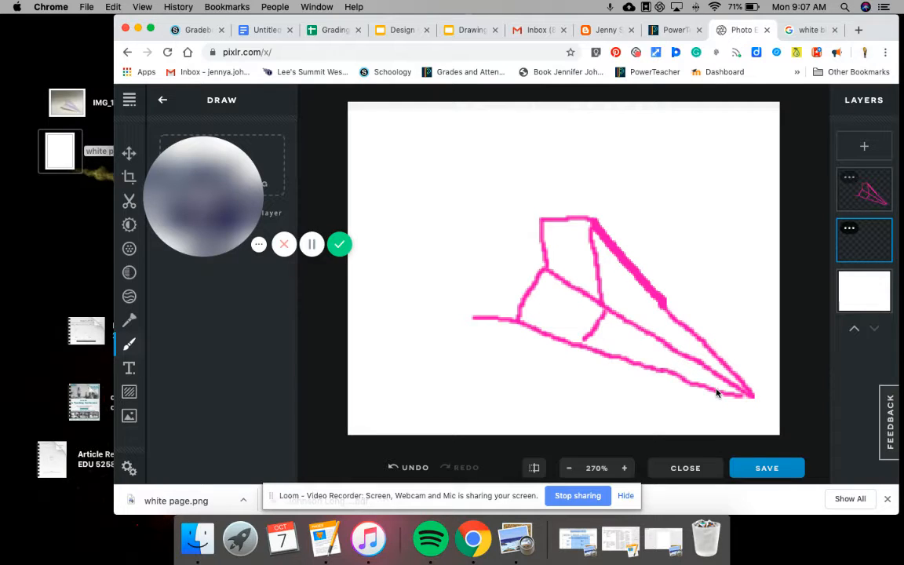
- Return the paper-airplane photo layer's transparency to 100, then bring up the pink drawing layer's settings
left_click(849, 228)
left_click_drag(703, 304, 819, 305)
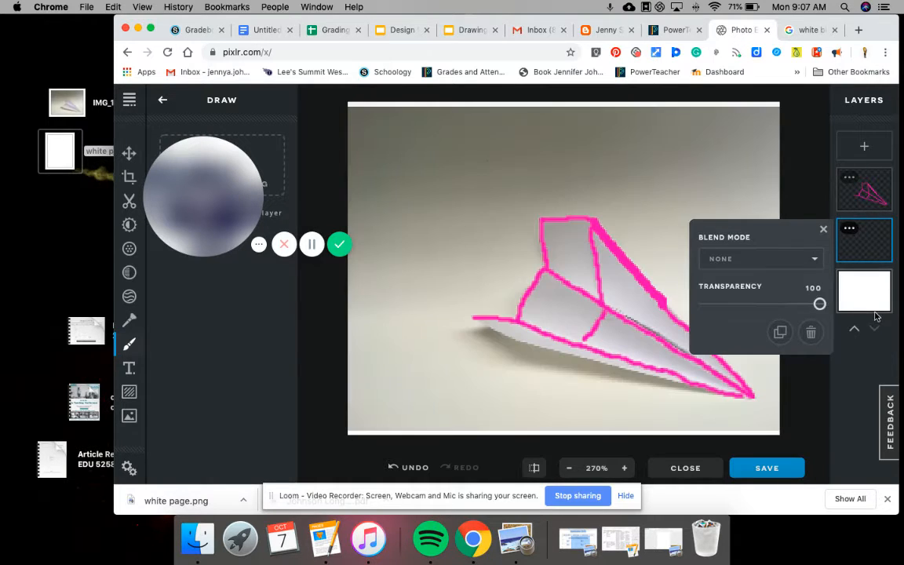
left_click(849, 179)
left_click(849, 180)
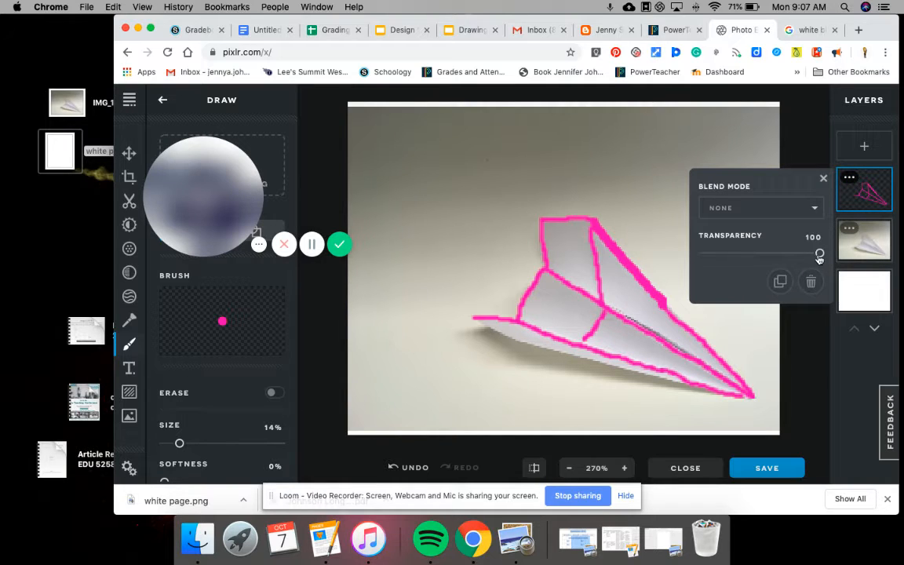
mouse_move(818, 253)
left_mouse_down()
mouse_move(668, 254)
mouse_move(819, 254)
left_mouse_up()
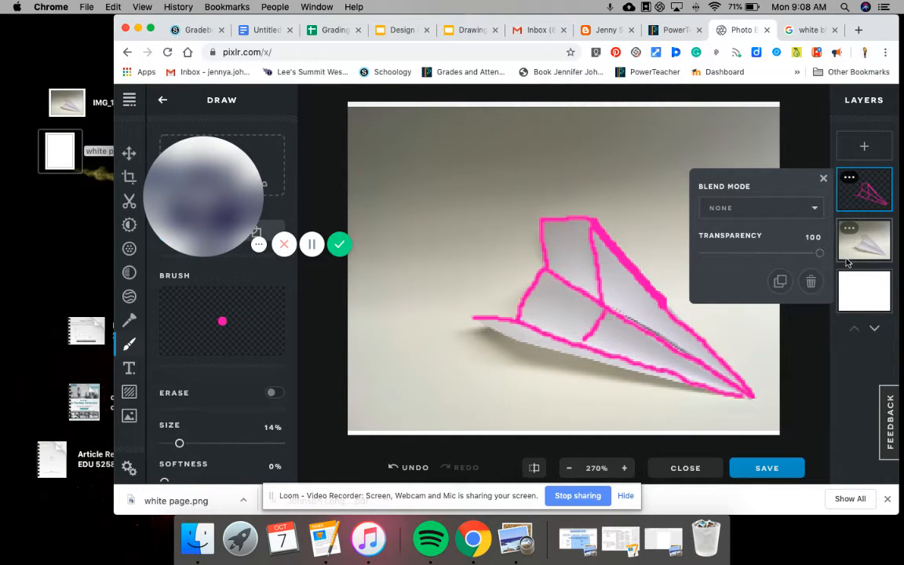